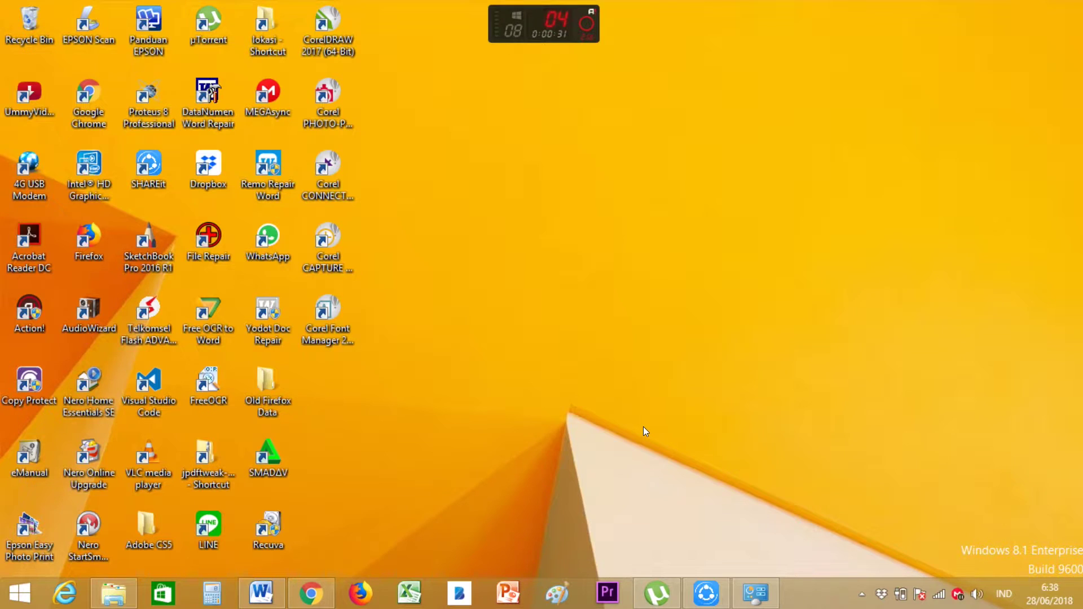
Install P2pover 4.30 from p2pover4.30.exe into the default destination folder and launch it when setup completes
left_click(113, 593)
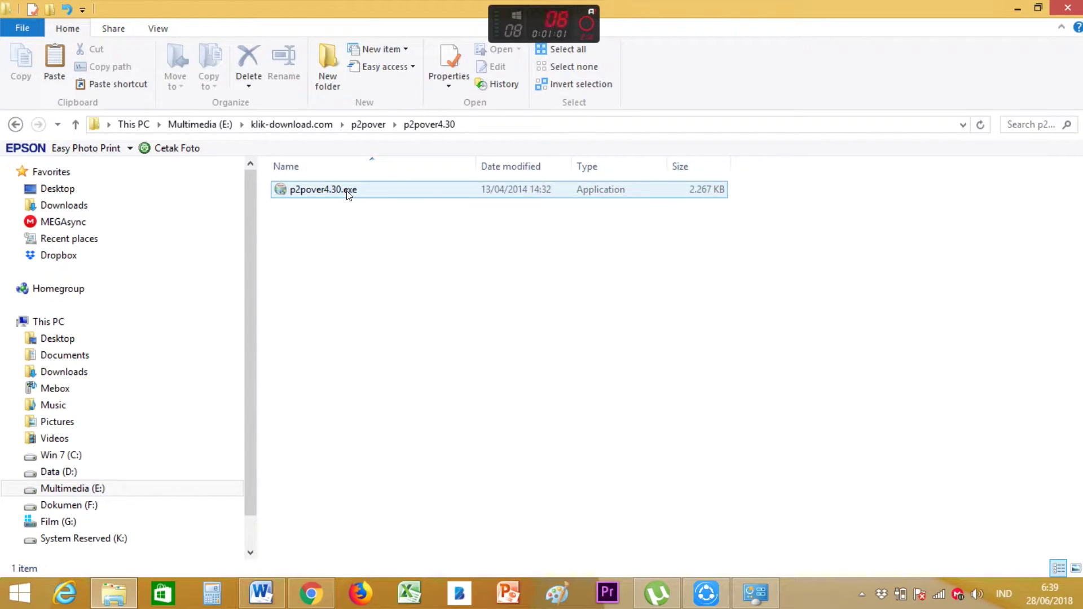
double_click(347, 192)
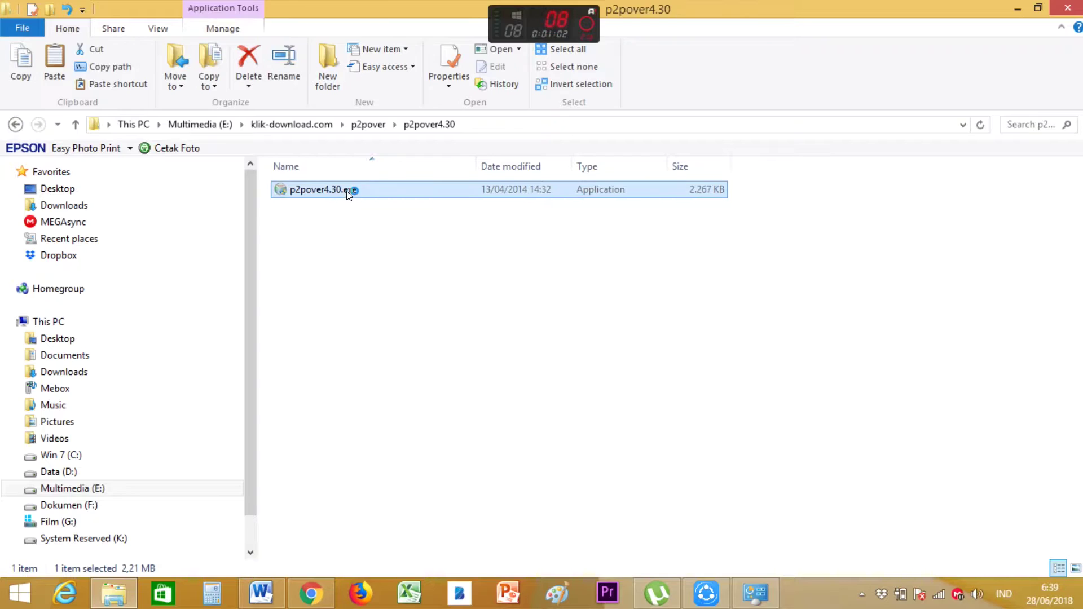
left_click(603, 329)
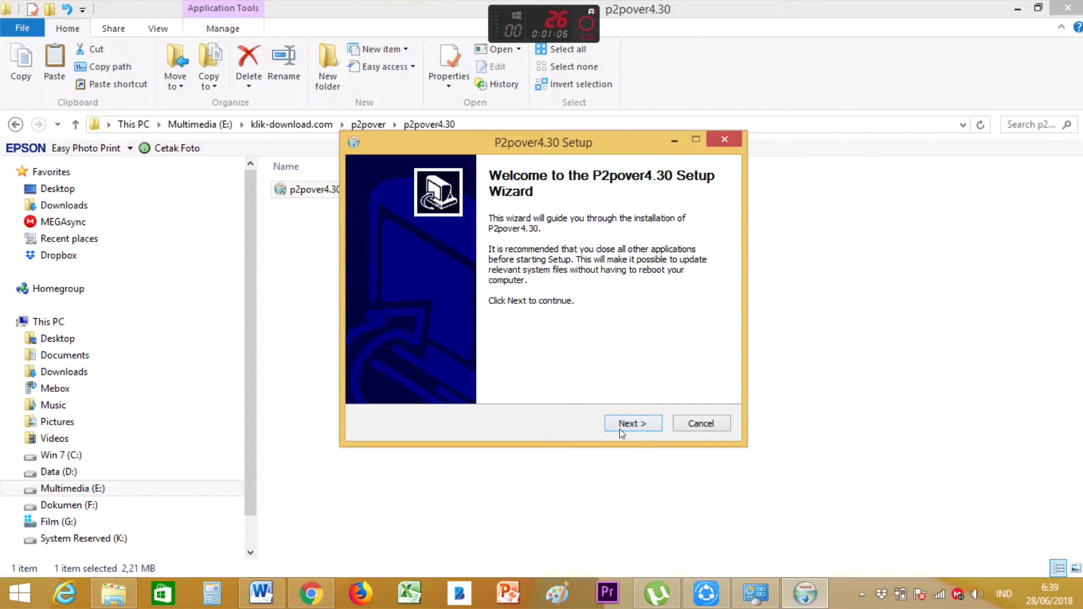
left_click(621, 429)
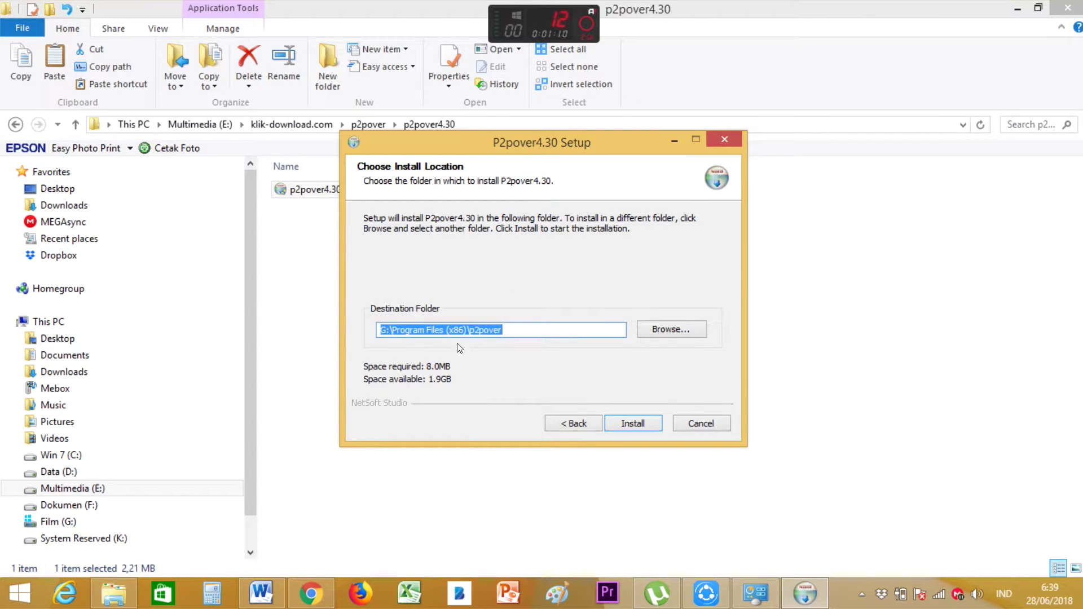
left_click(632, 421)
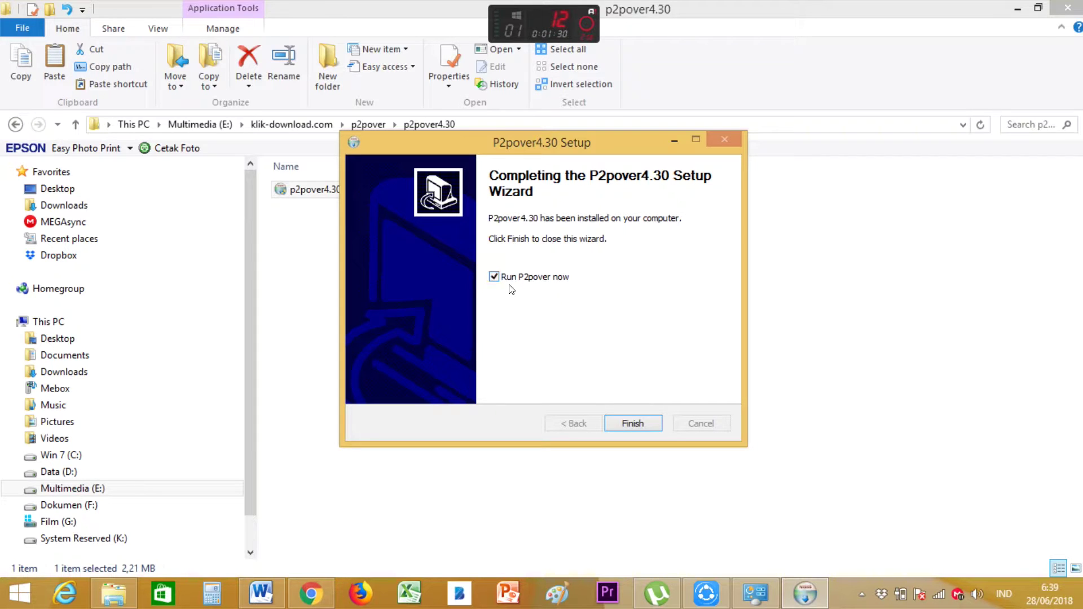
left_click(621, 429)
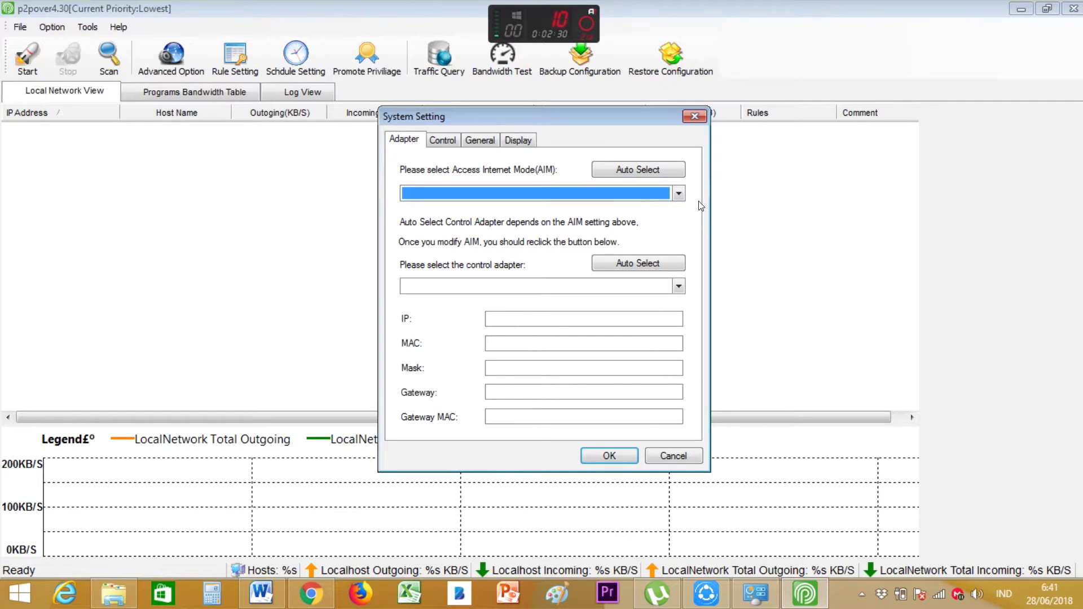
Auto-select the access internet mode and the control adapter in the system settings
left_click(678, 194)
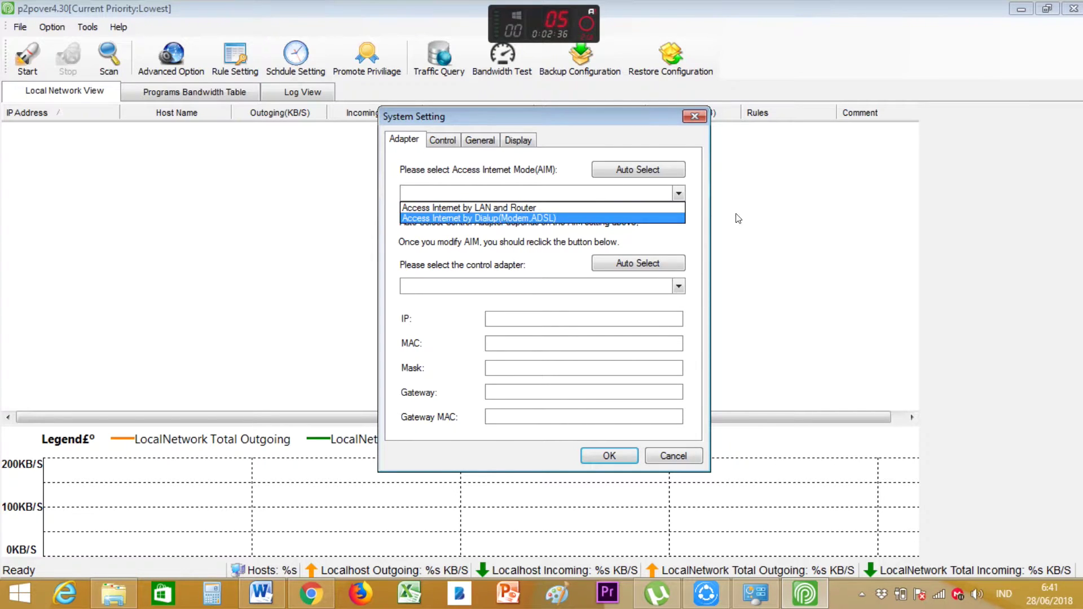
left_click(660, 166)
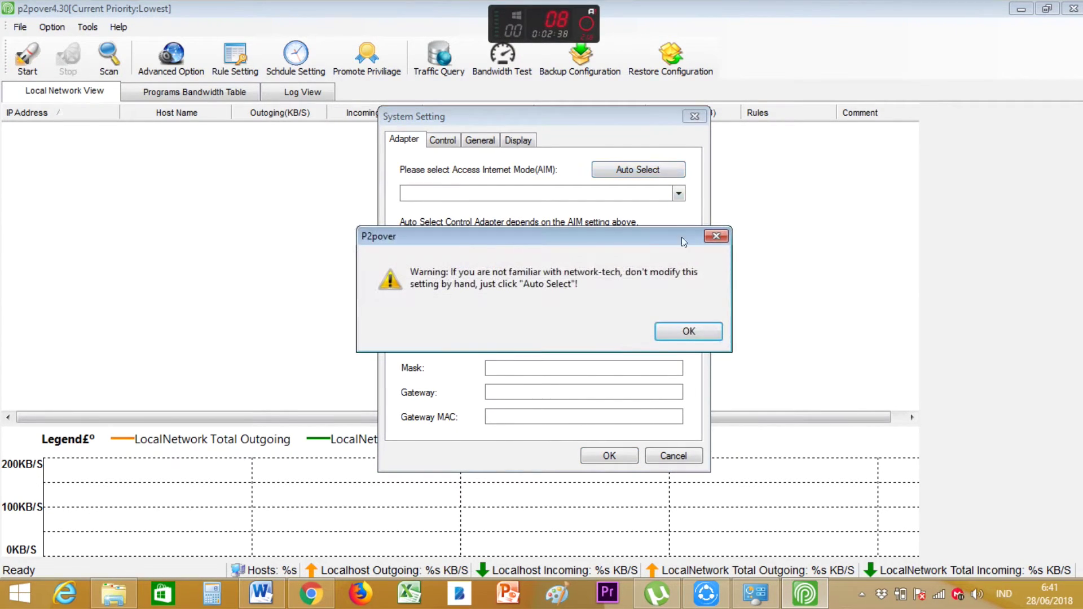
left_click(684, 330)
left_click(638, 169)
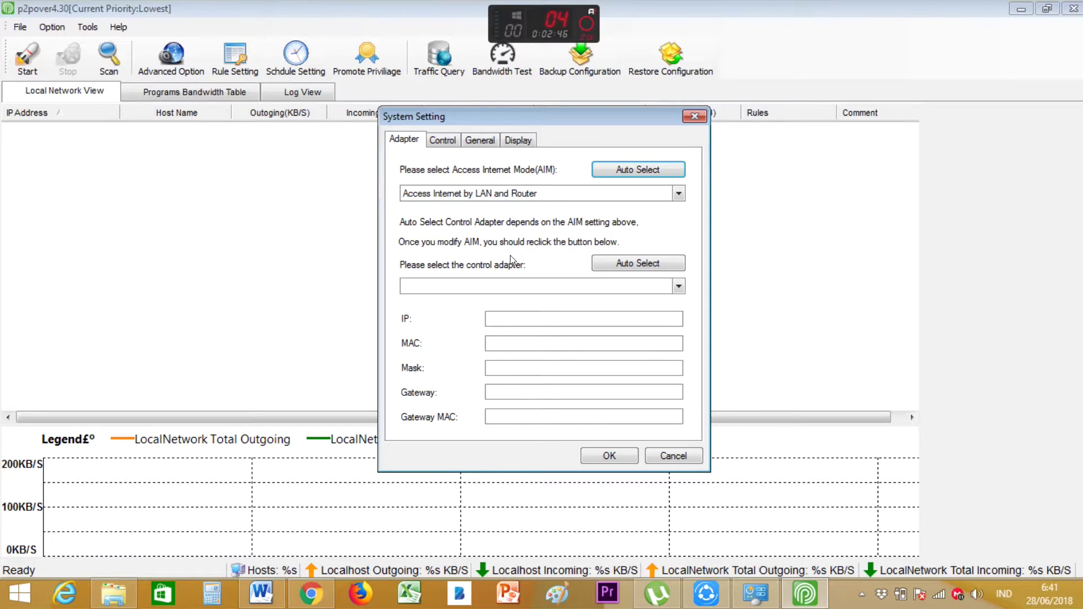
left_click(677, 285)
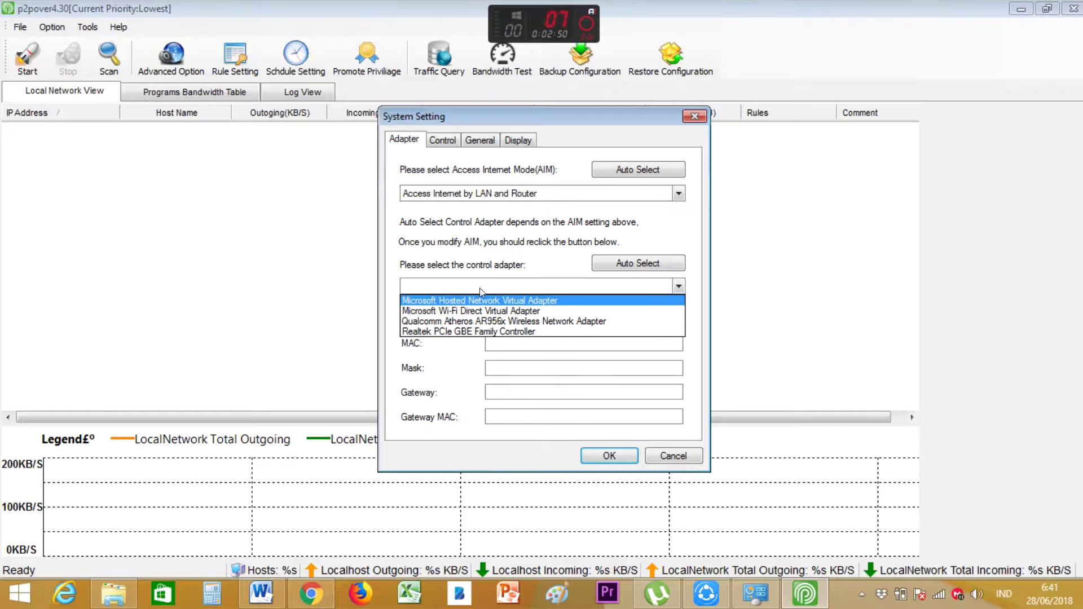
left_click(599, 260)
left_click(655, 262)
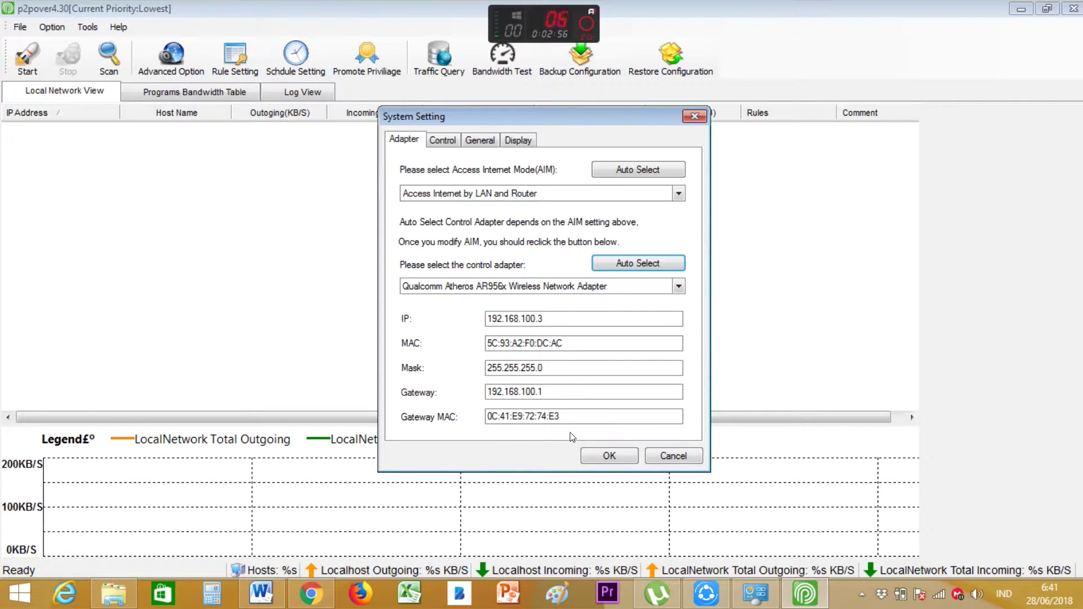
In the general system settings, enable auto launch when Windows starts and turn off the Today's News window
left_click(439, 143)
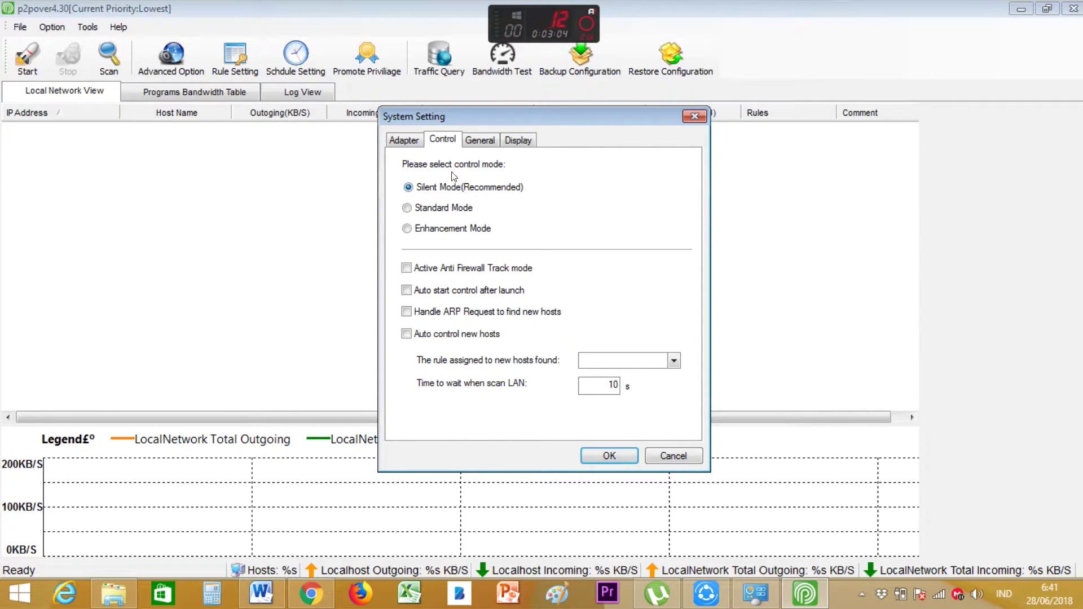
left_click(482, 140)
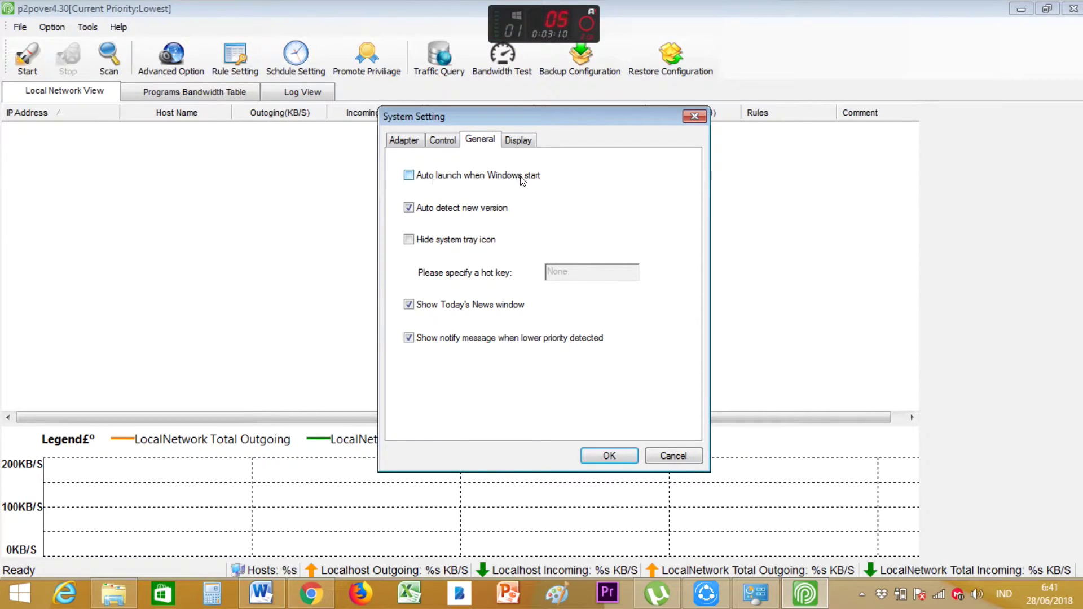
left_click(409, 176)
left_click(861, 594)
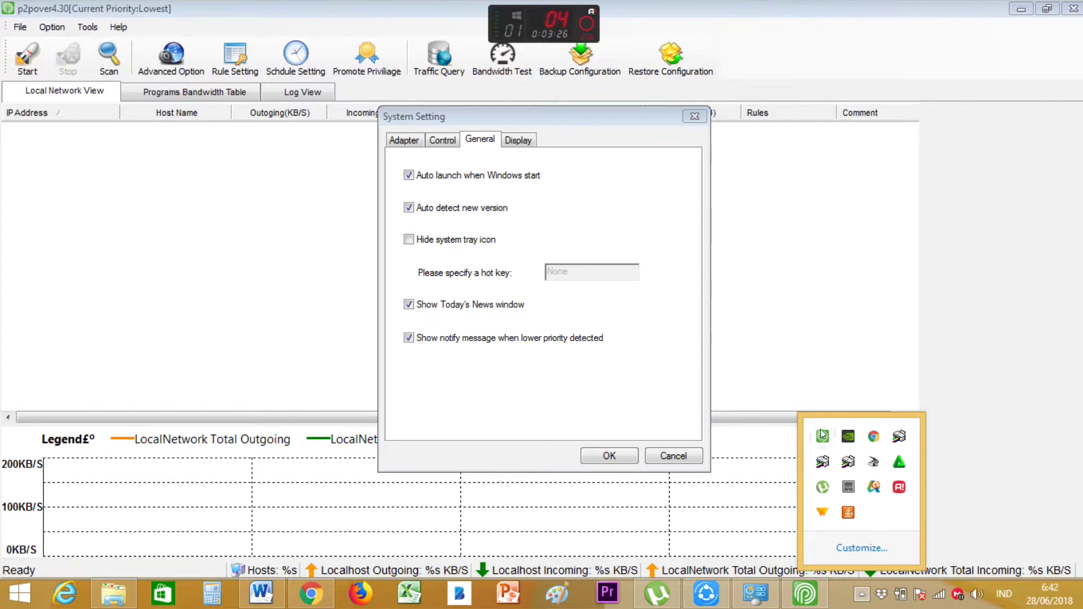
left_click(410, 242)
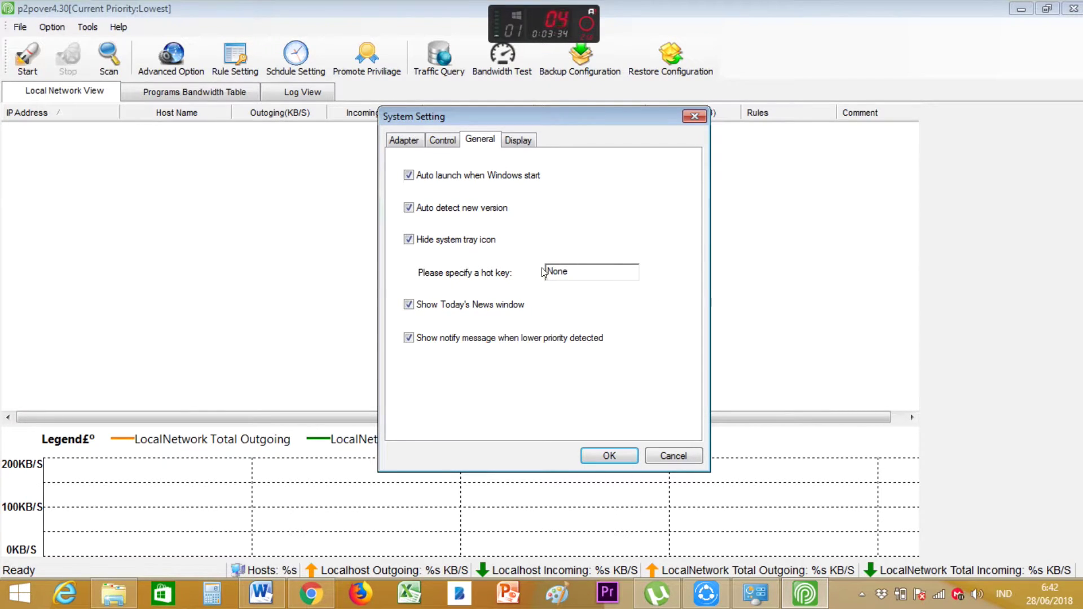
left_click(410, 241)
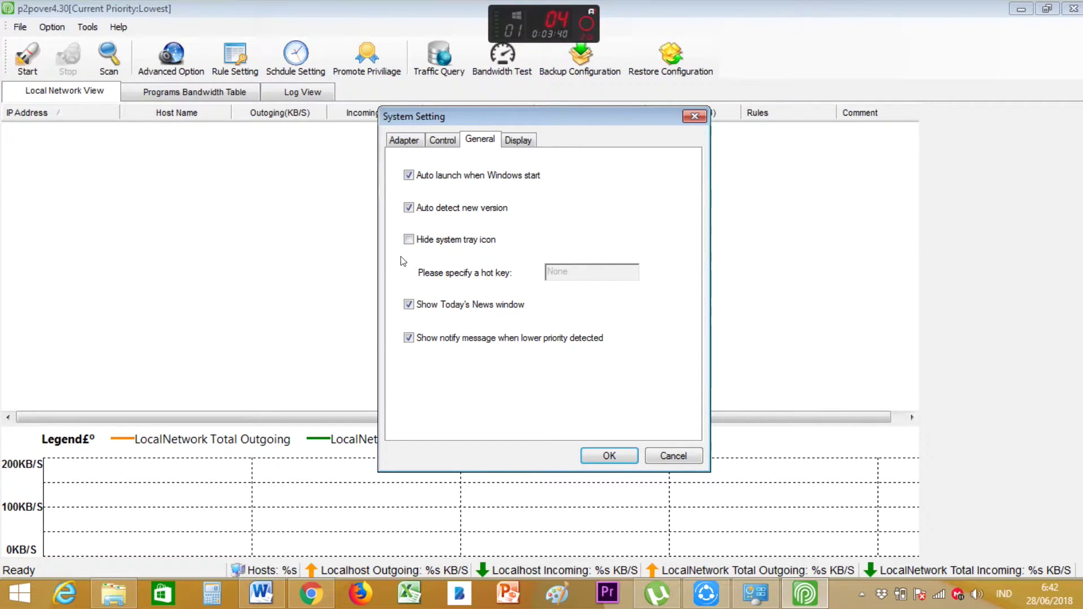
left_click(408, 305)
Check the display skin and theme options and the adapter details, keeping the Blue theme, and save the system settings
left_click(518, 140)
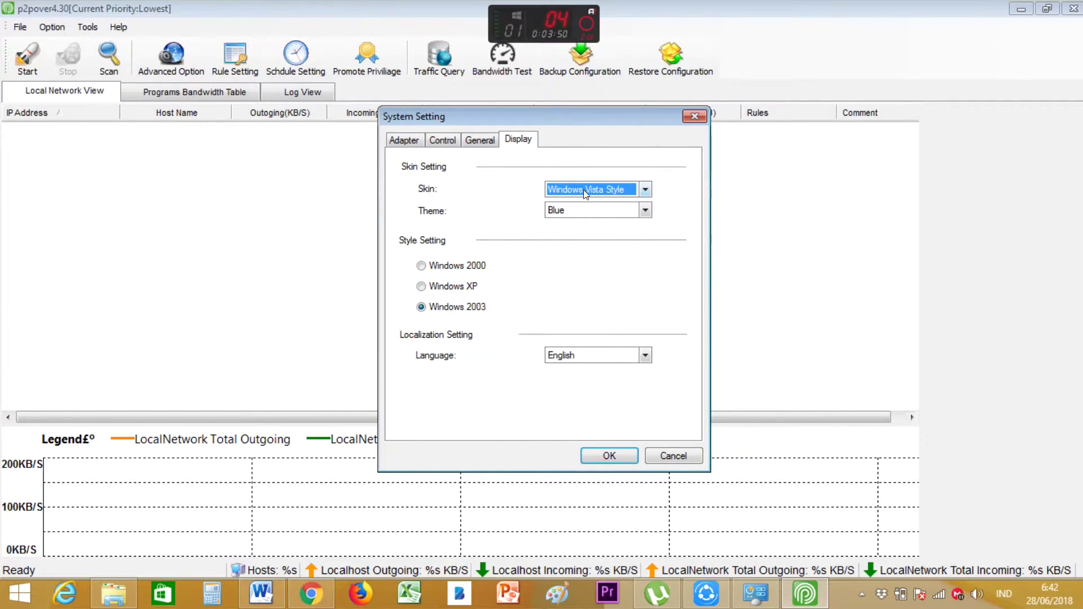
left_click(642, 192)
left_click(647, 212)
left_click(648, 209)
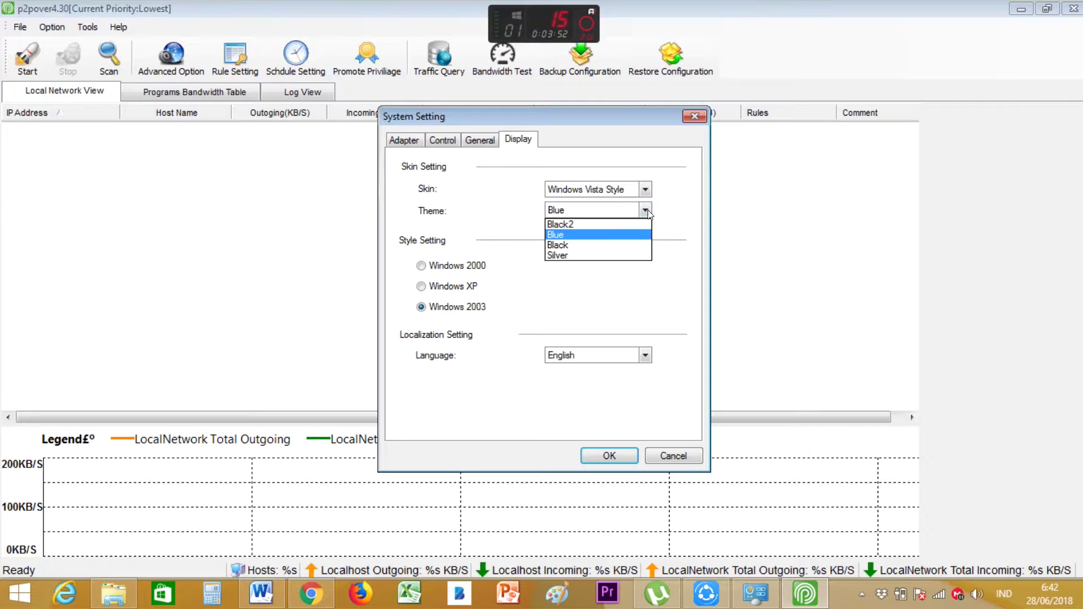
left_click(643, 224)
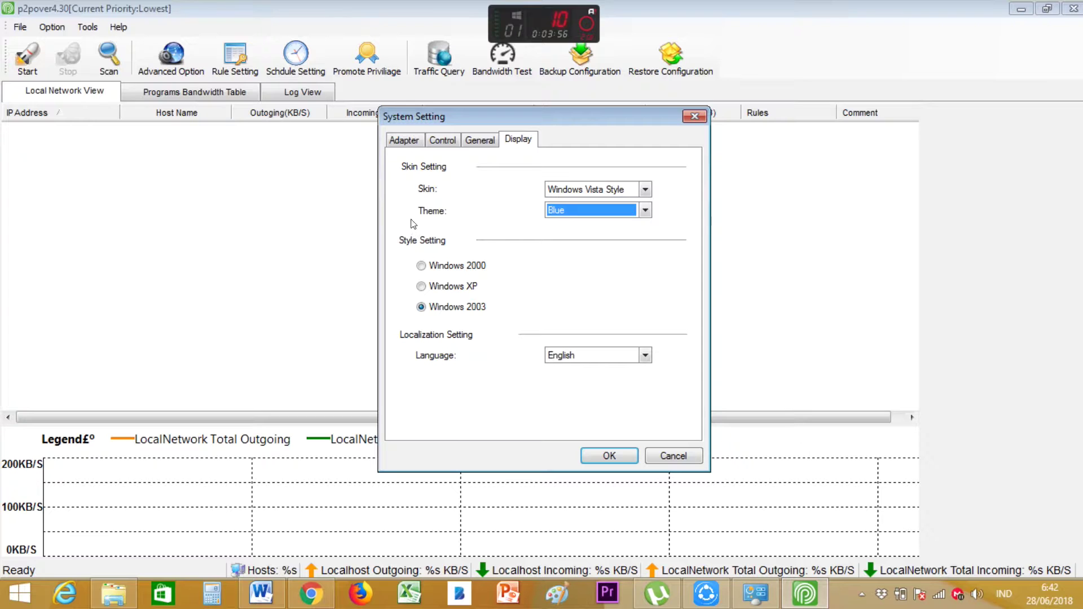
left_click(401, 141)
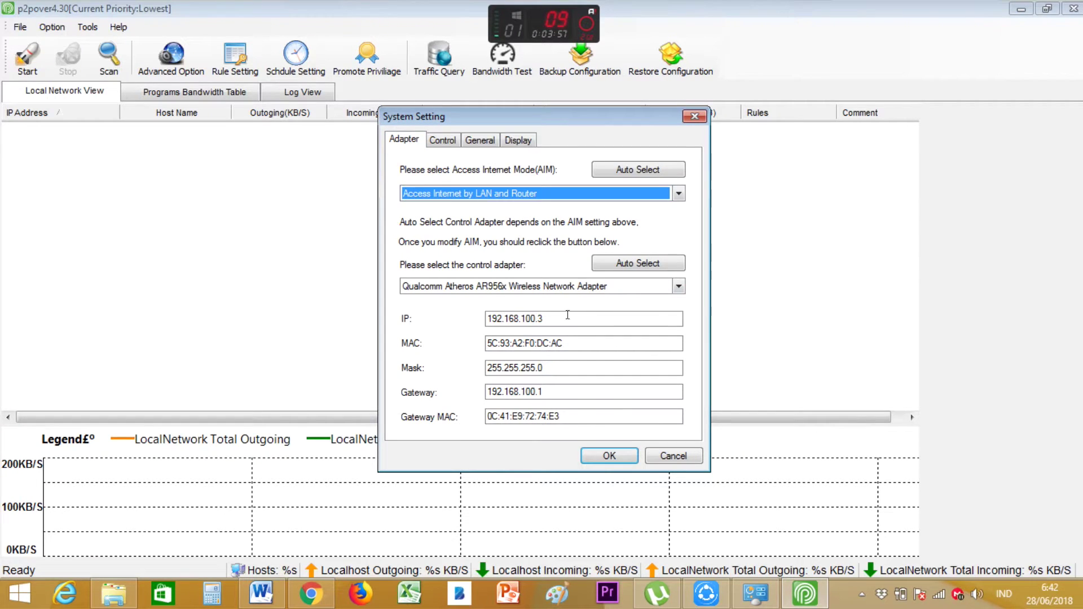
left_click(609, 456)
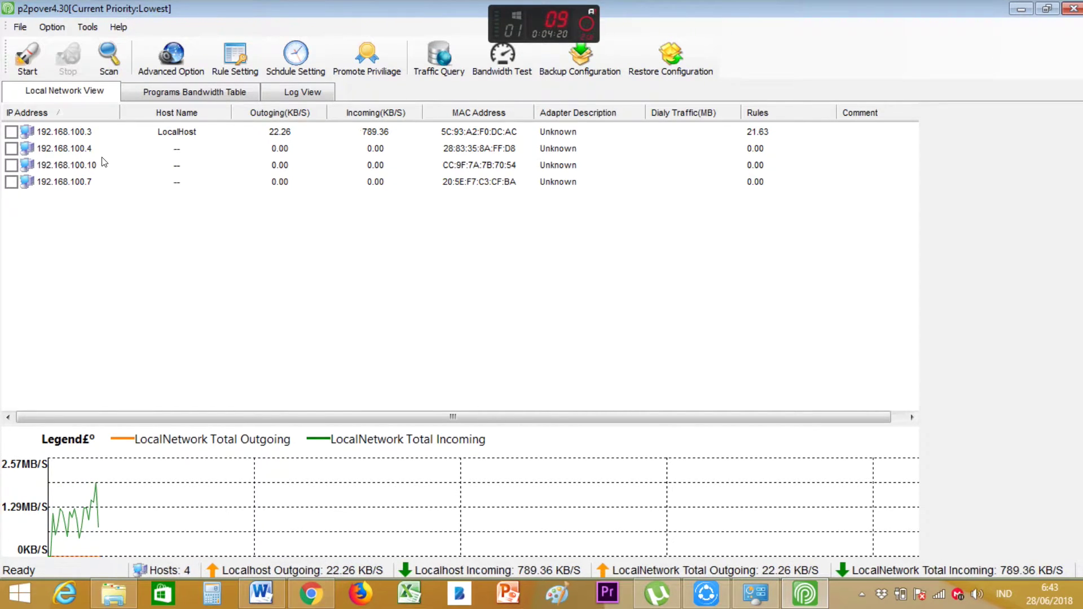
Switch to Chrome, log in to the Huawei HG8245H router page with the prefilled credentials, and examine the user device information
left_click(310, 593)
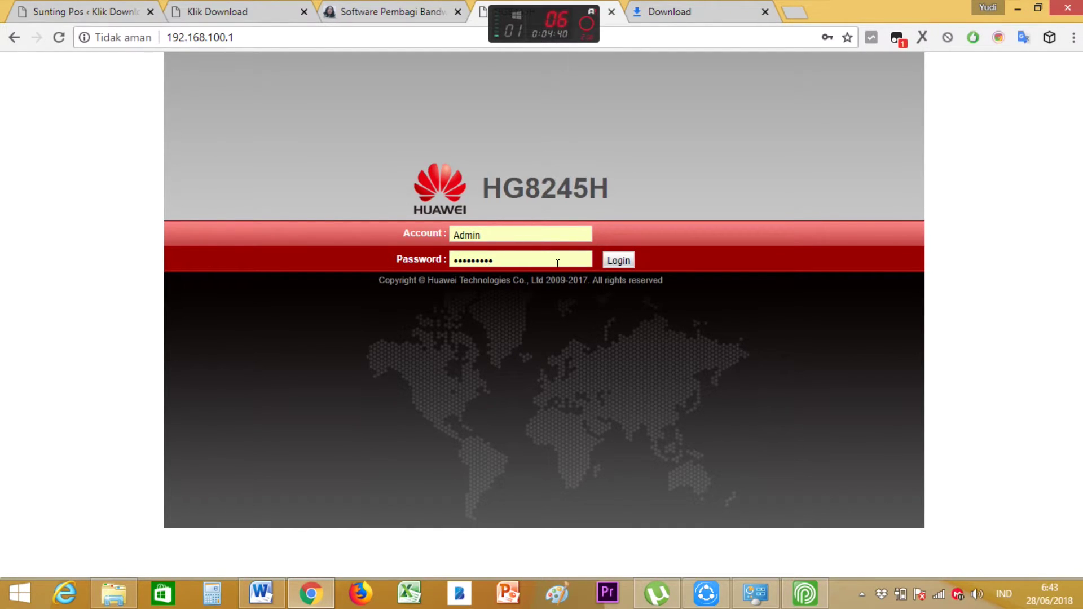
left_click(620, 261)
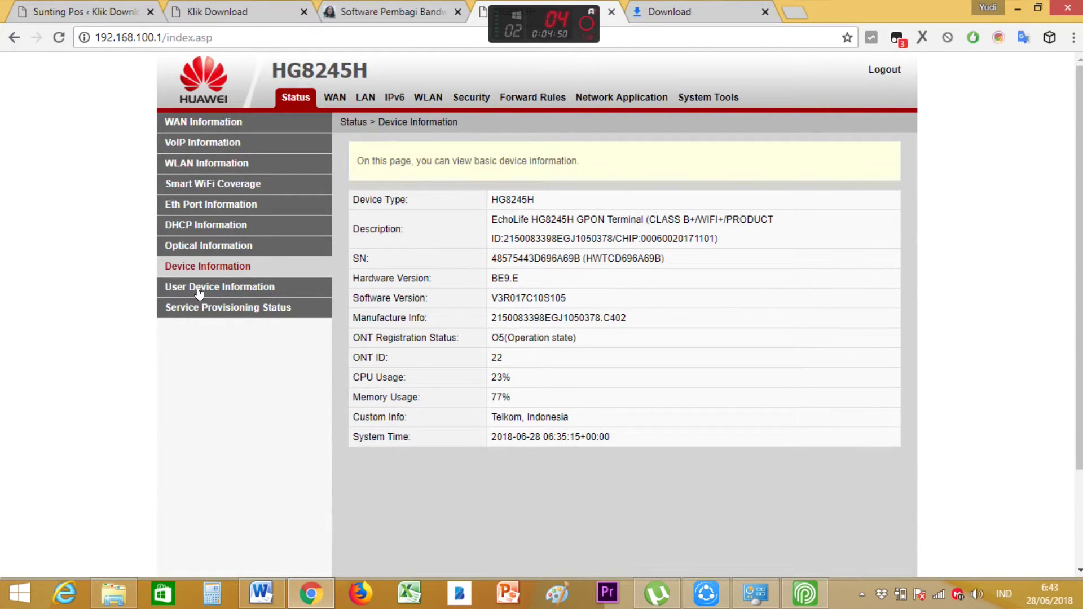
left_click(220, 288)
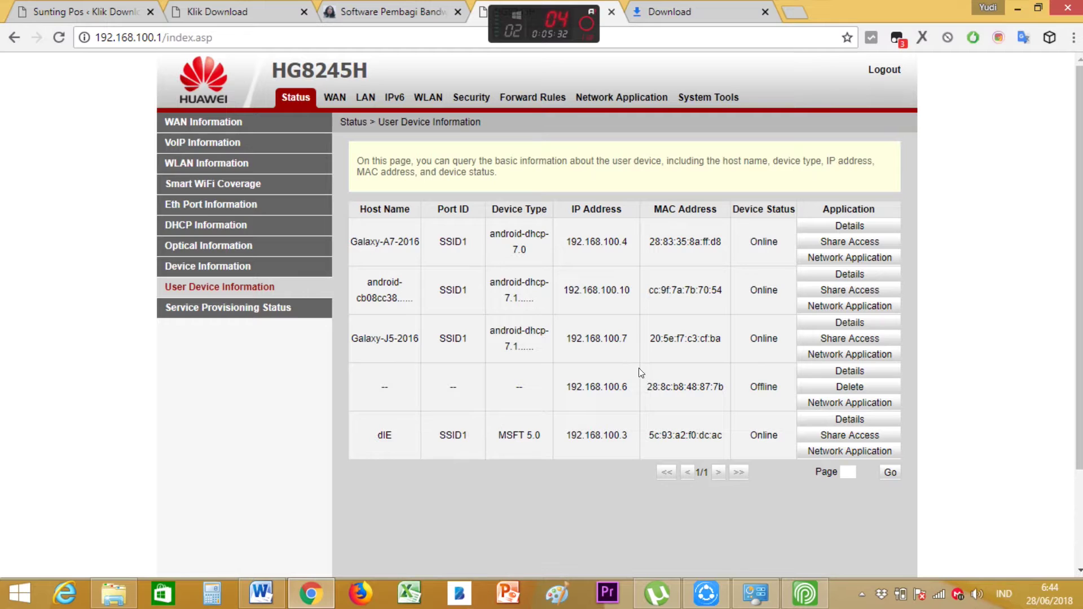
Switch back to P2pover and create a schedule named "semua" with all hours of every day selected
left_click(804, 594)
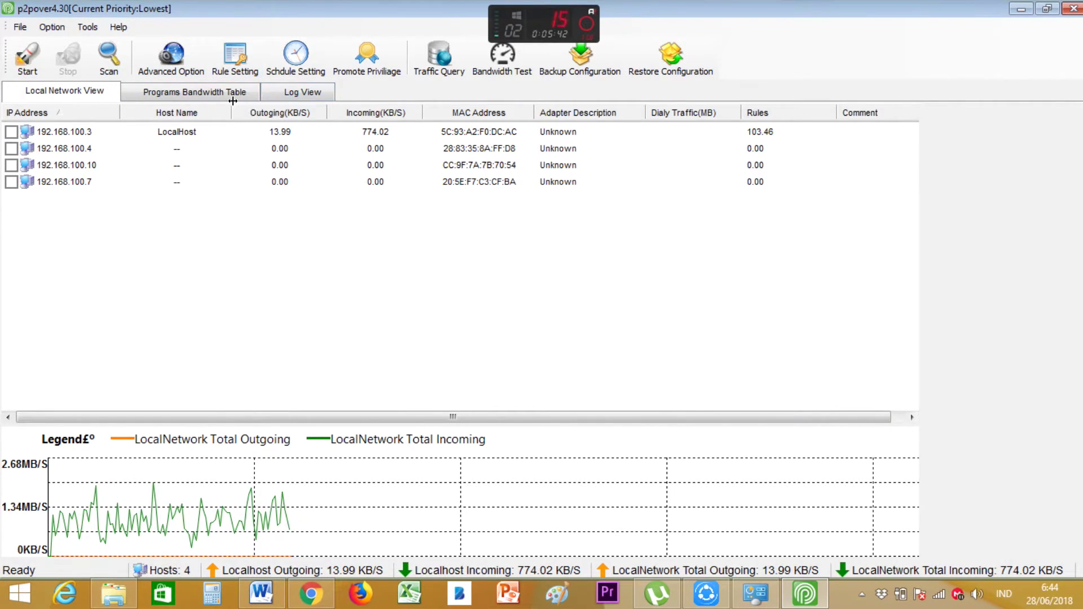
left_click(297, 63)
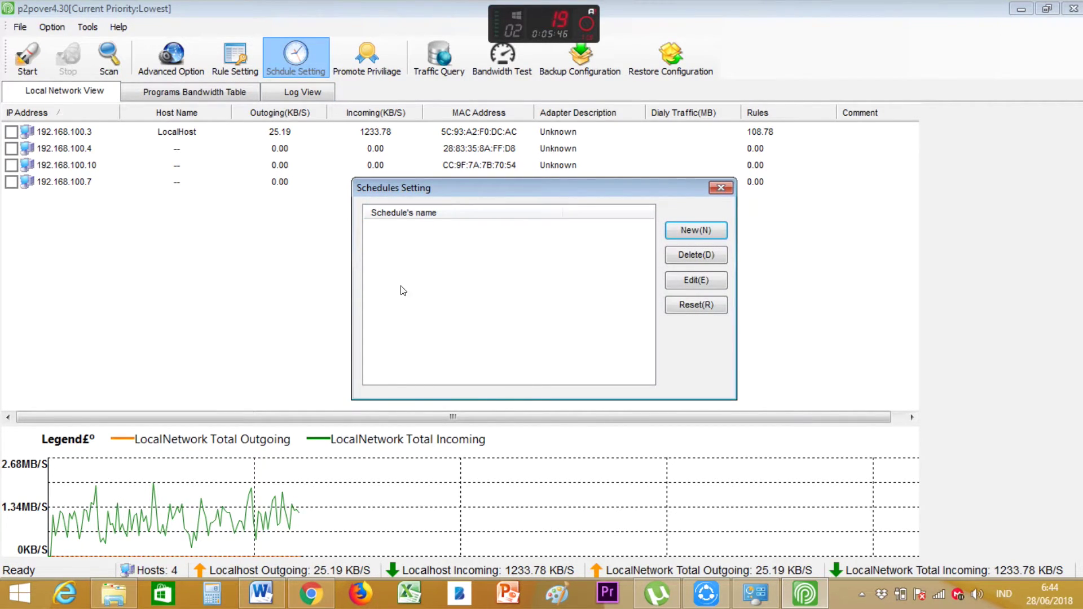
left_click(695, 231)
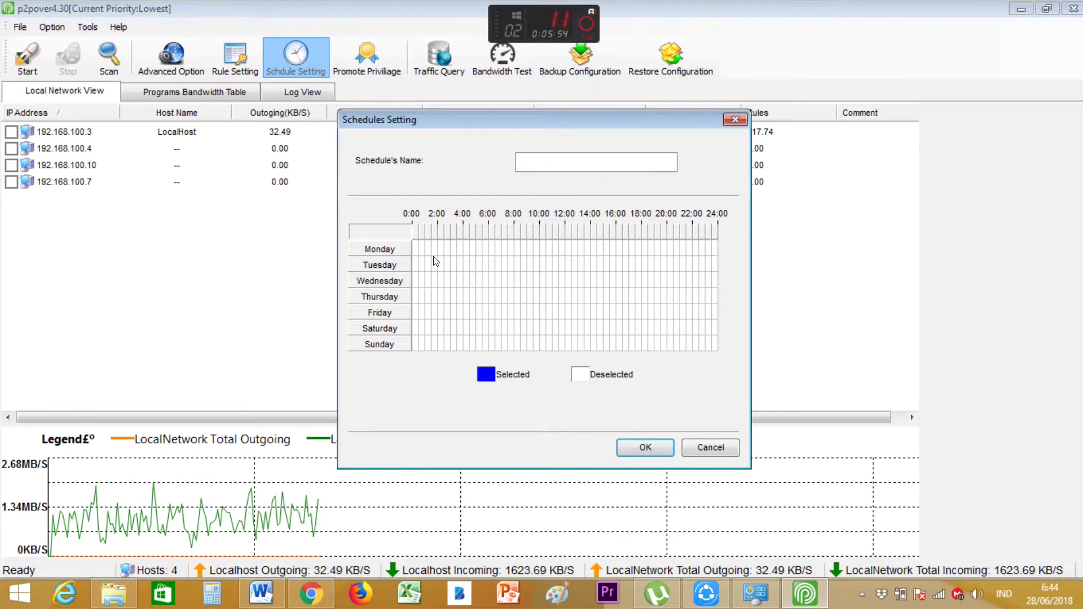
right_click(441, 277)
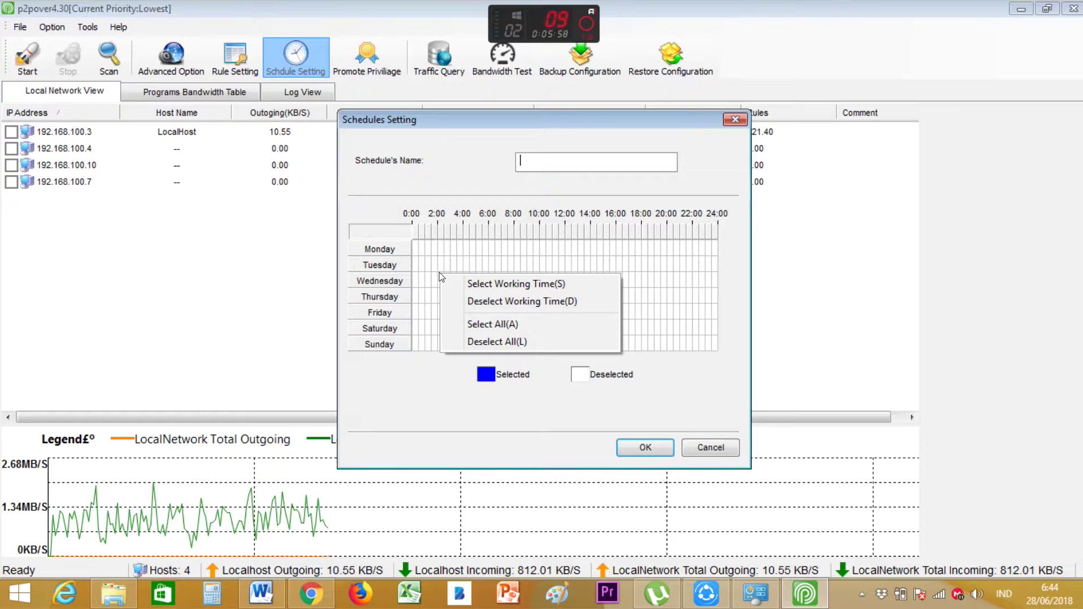
left_click(479, 325)
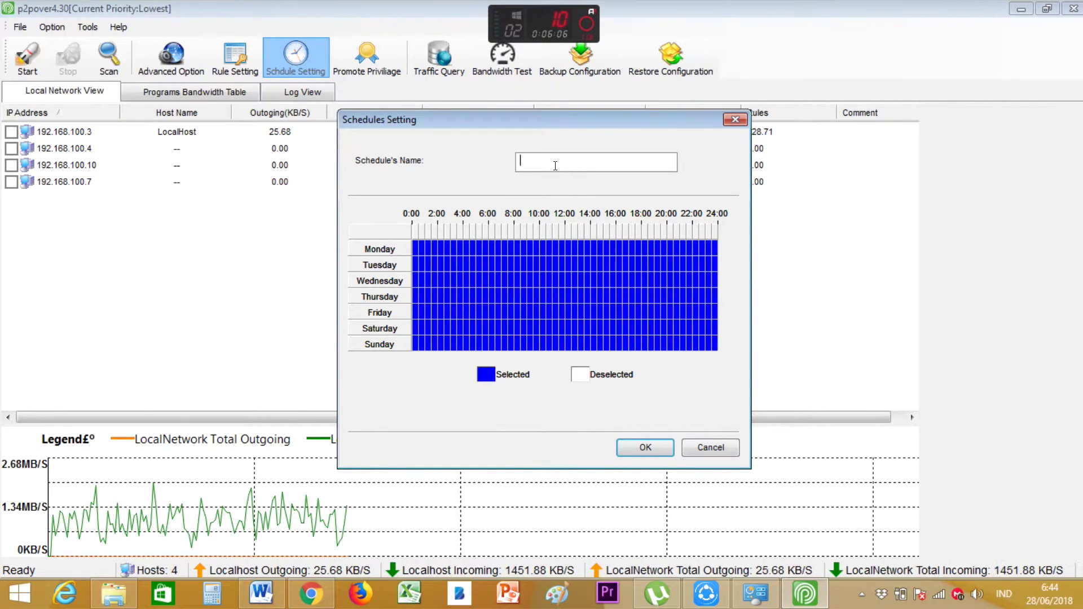
type("semua")
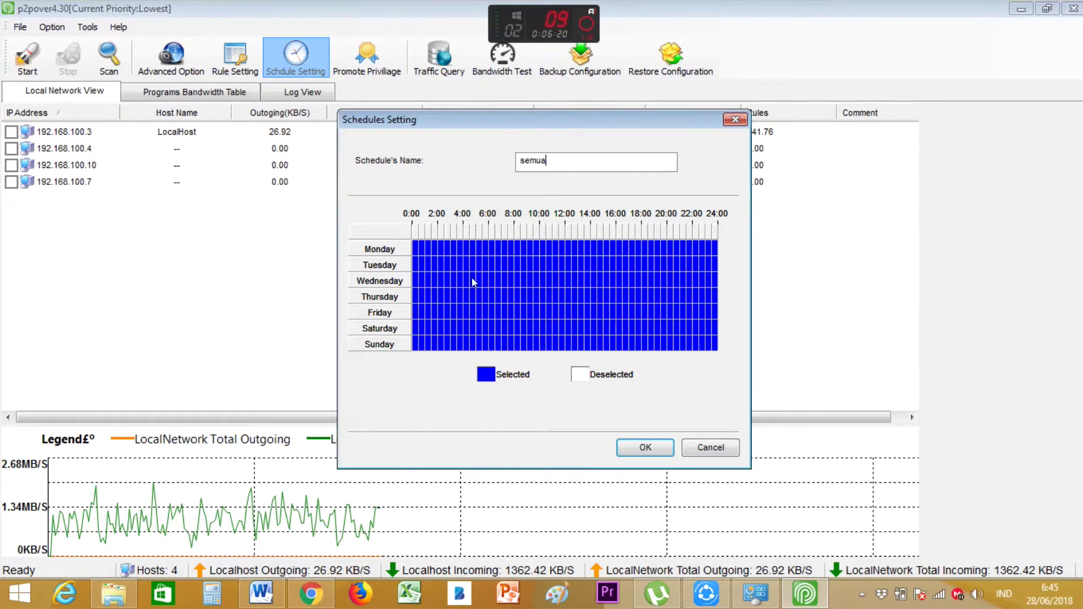
left_click(649, 448)
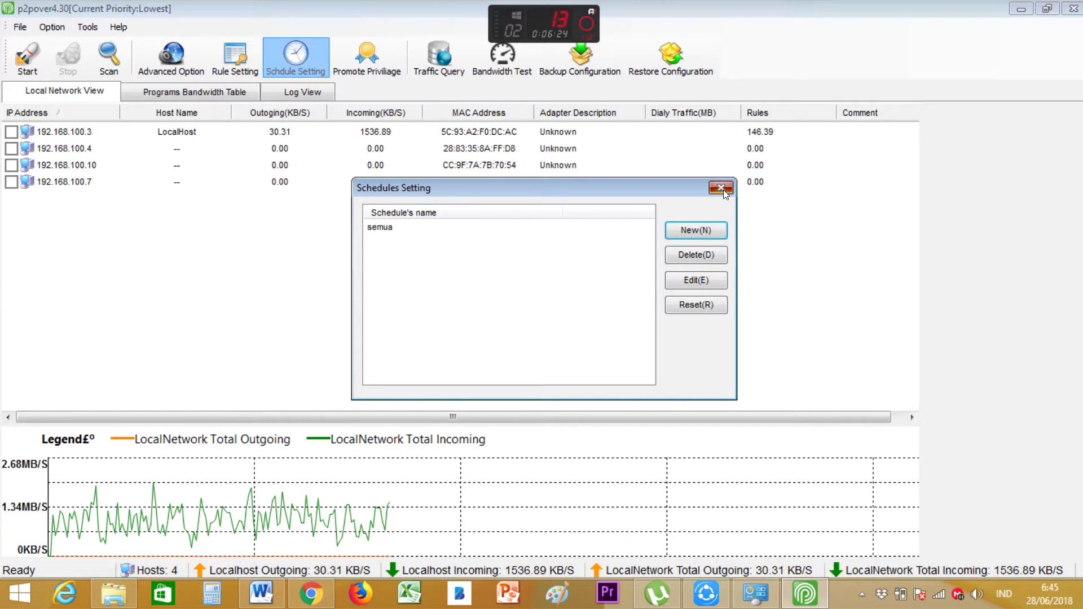
left_click(722, 189)
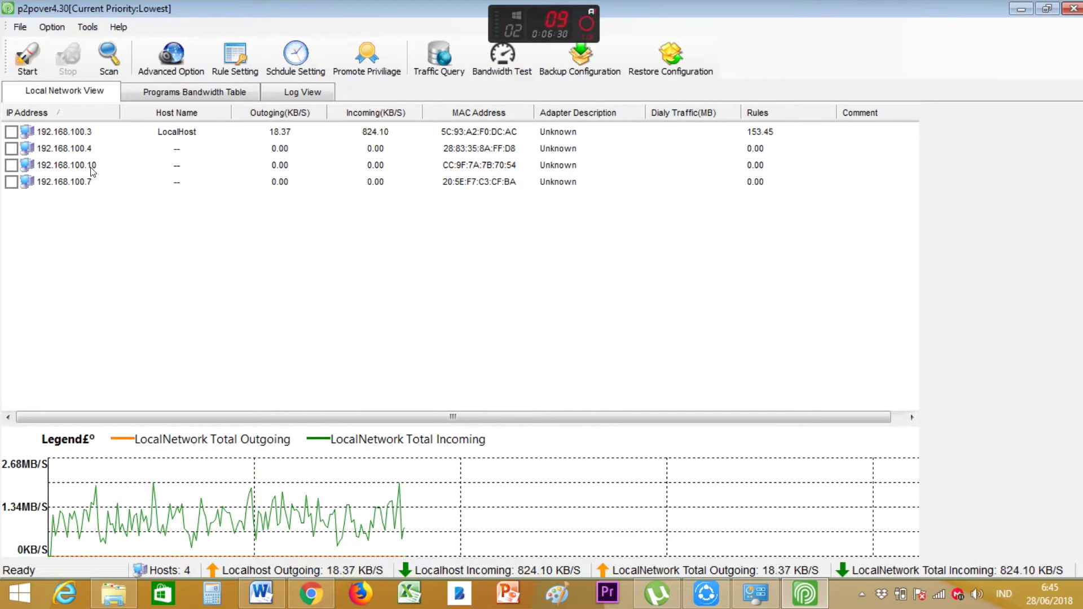
Create a new rule named "guest" and assign the "semua" schedule to it
left_click(234, 56)
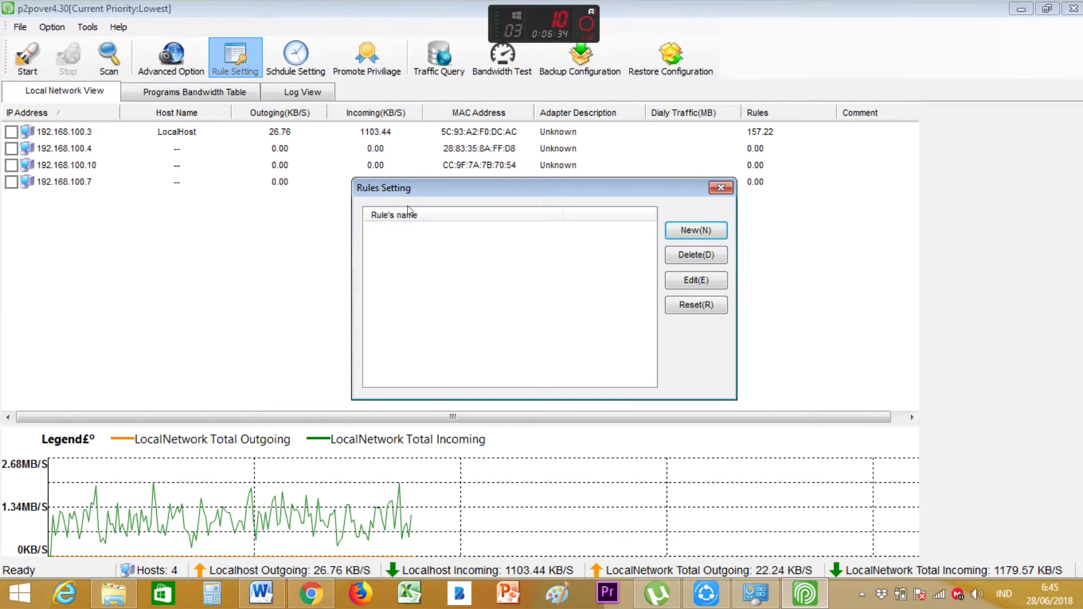
left_click(695, 231)
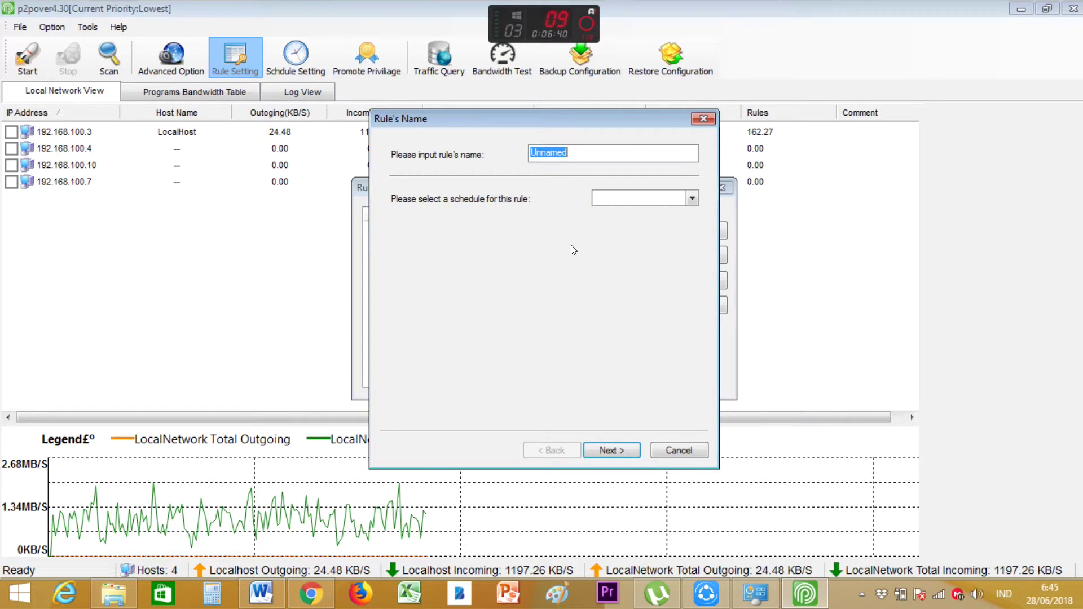
type("gu")
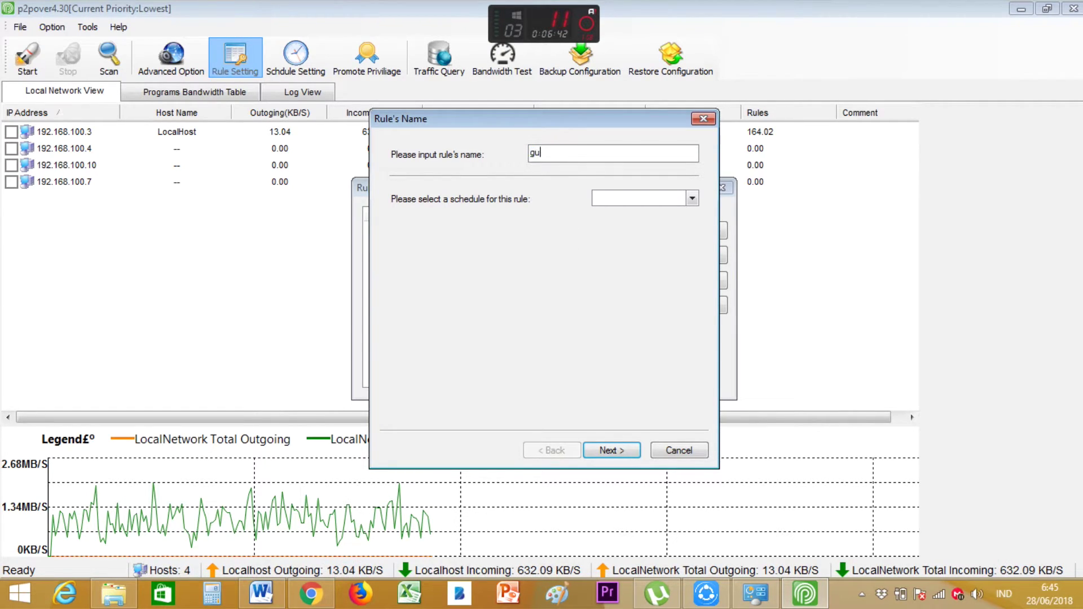
type("est")
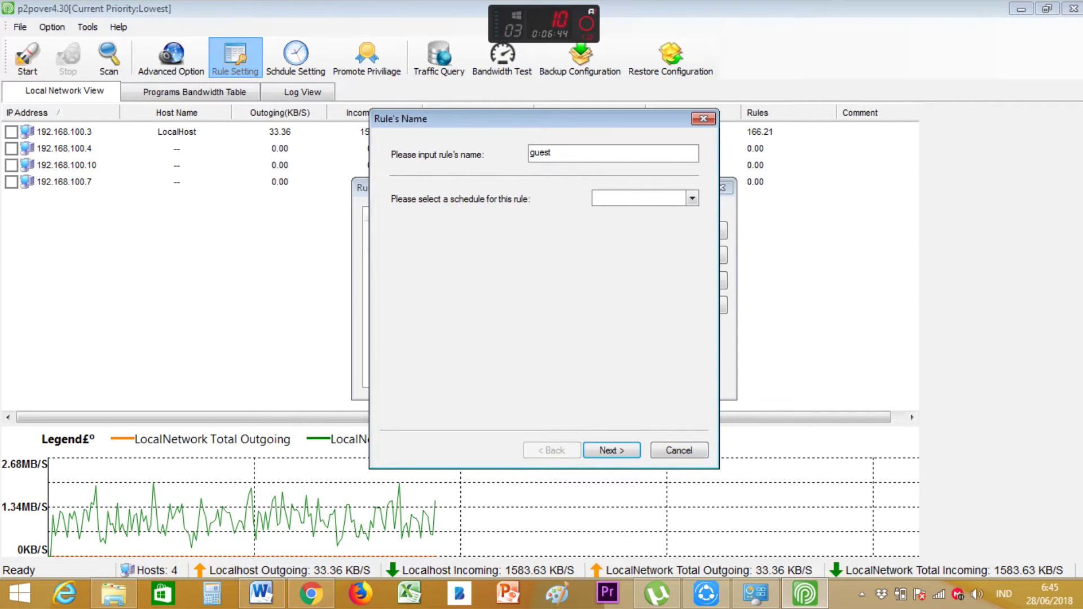
left_click(690, 199)
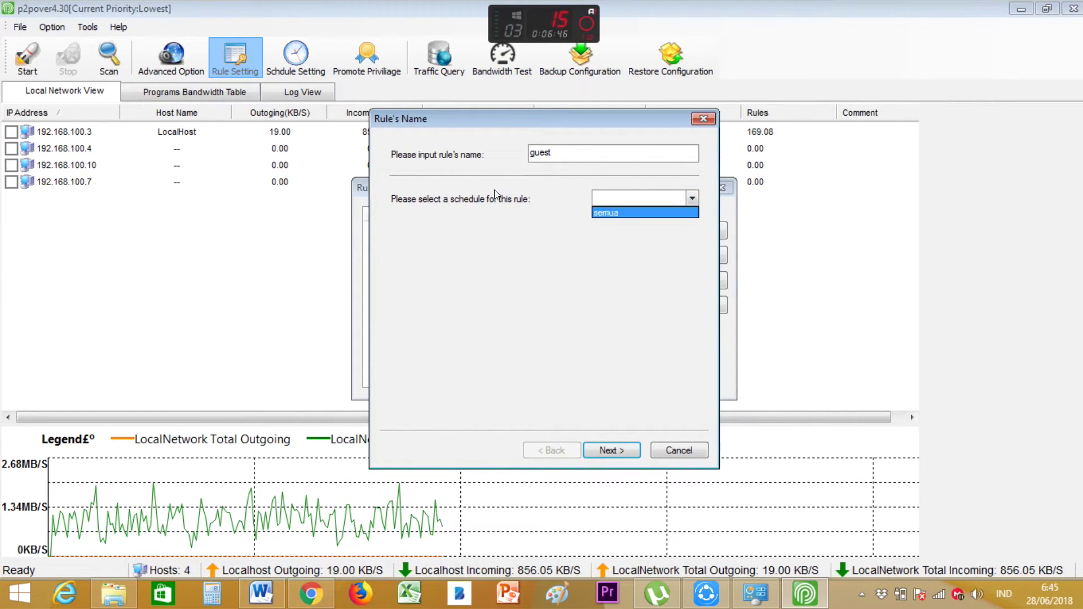
left_click(605, 213)
left_click(606, 438)
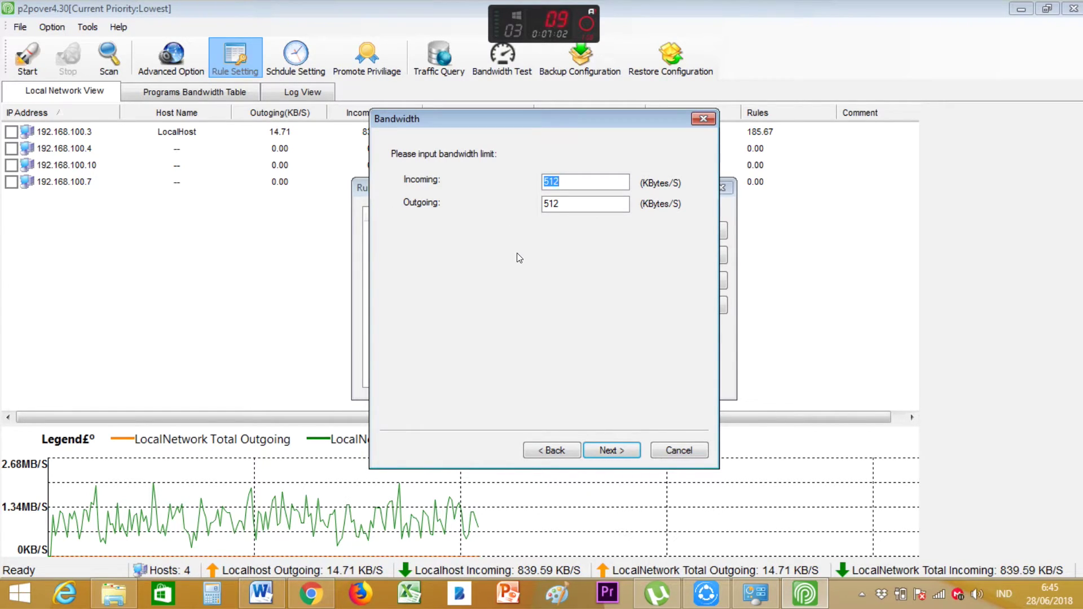
Set the guest rule's bandwidth limits to 100 KBytes/S incoming and 10 KBytes/S outgoing
type("100")
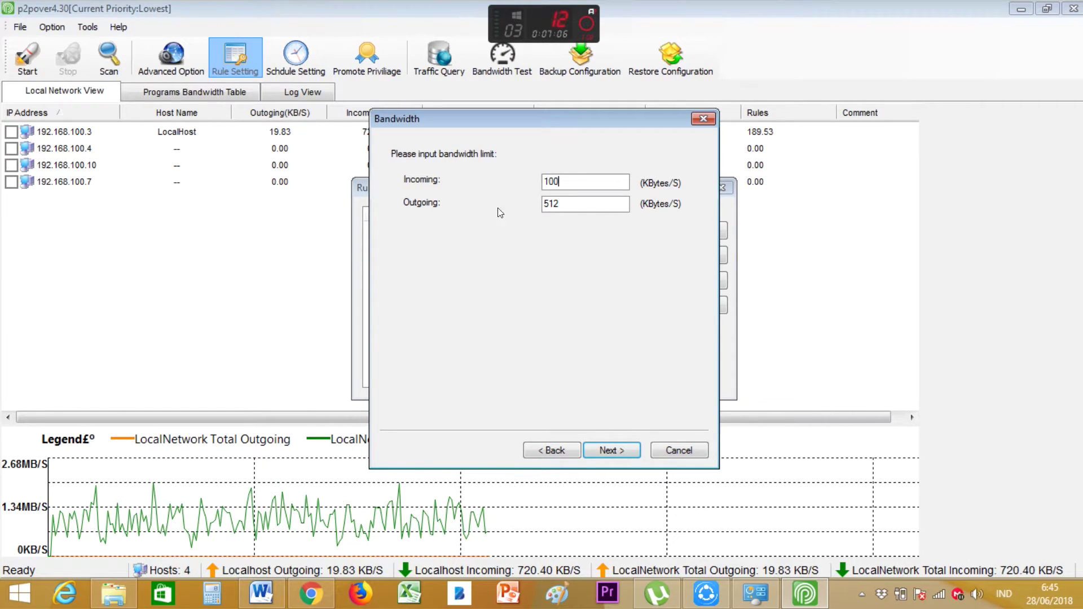
key("Tab")
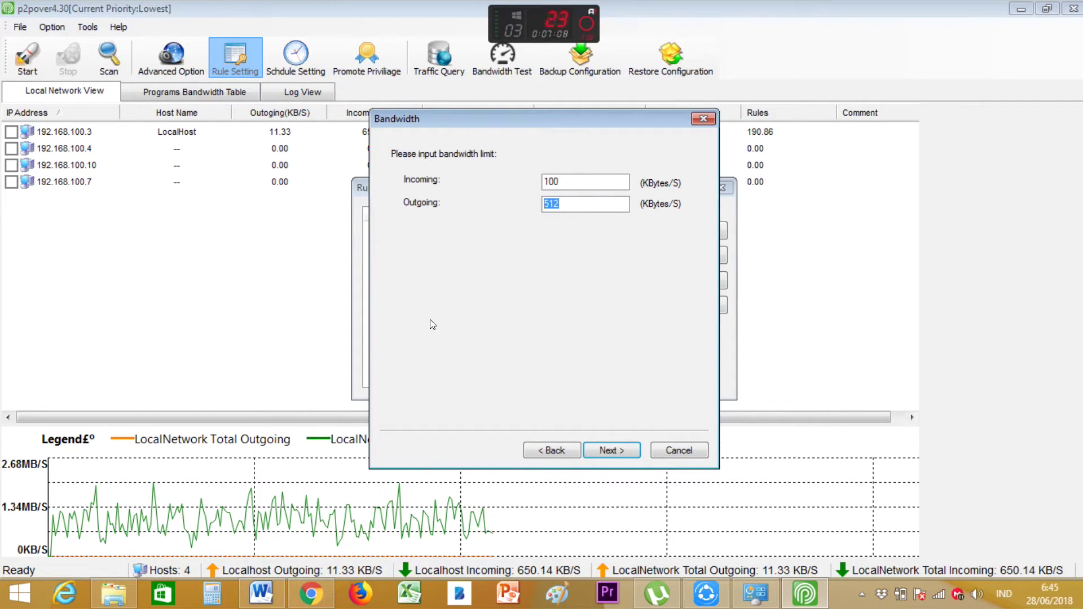
type("50")
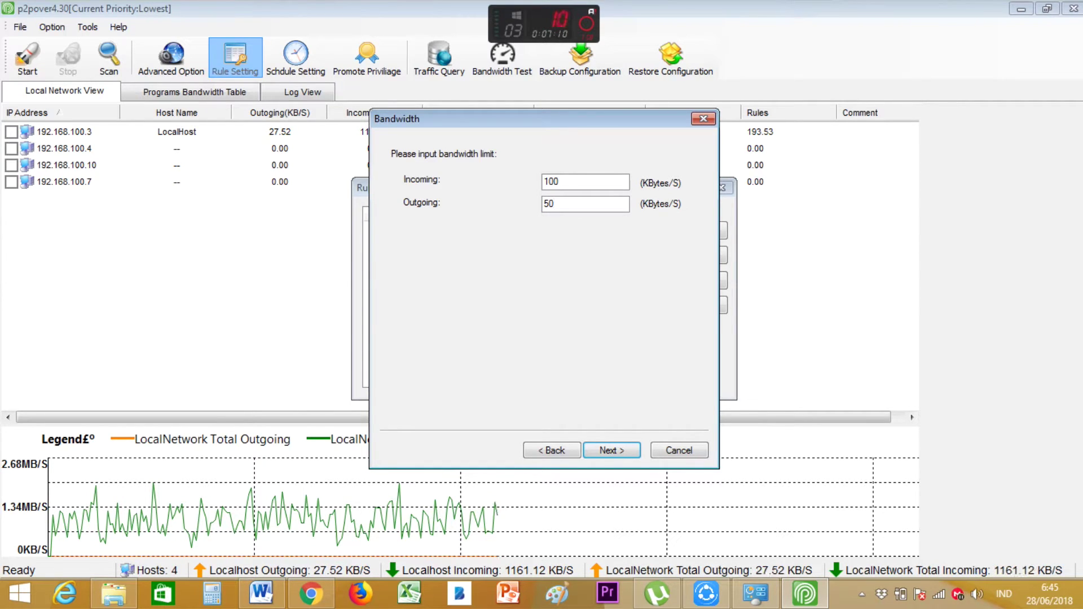
left_click_drag(561, 204, 531, 210)
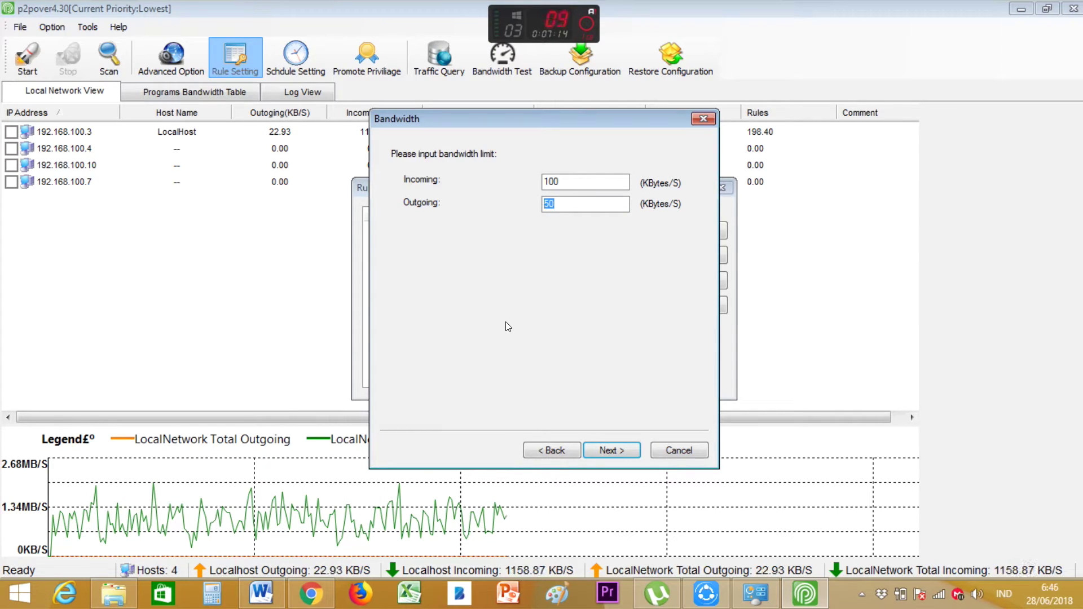
type("1")
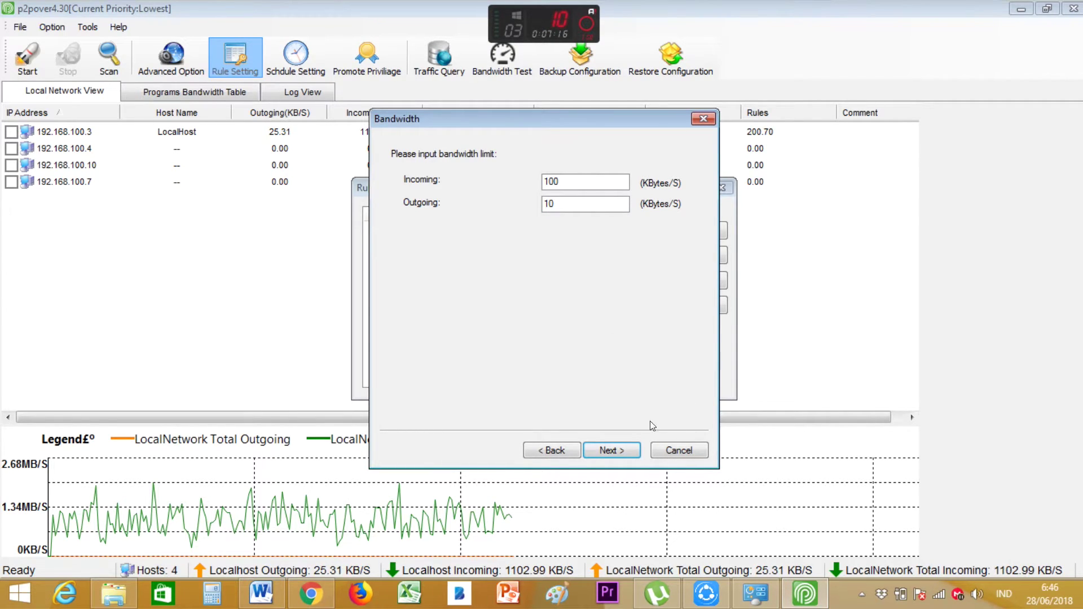
left_click(611, 450)
Try an outgoing bandwidth limit of 5 KBytes/S and set it back to 10 KBytes/S
left_click(565, 456)
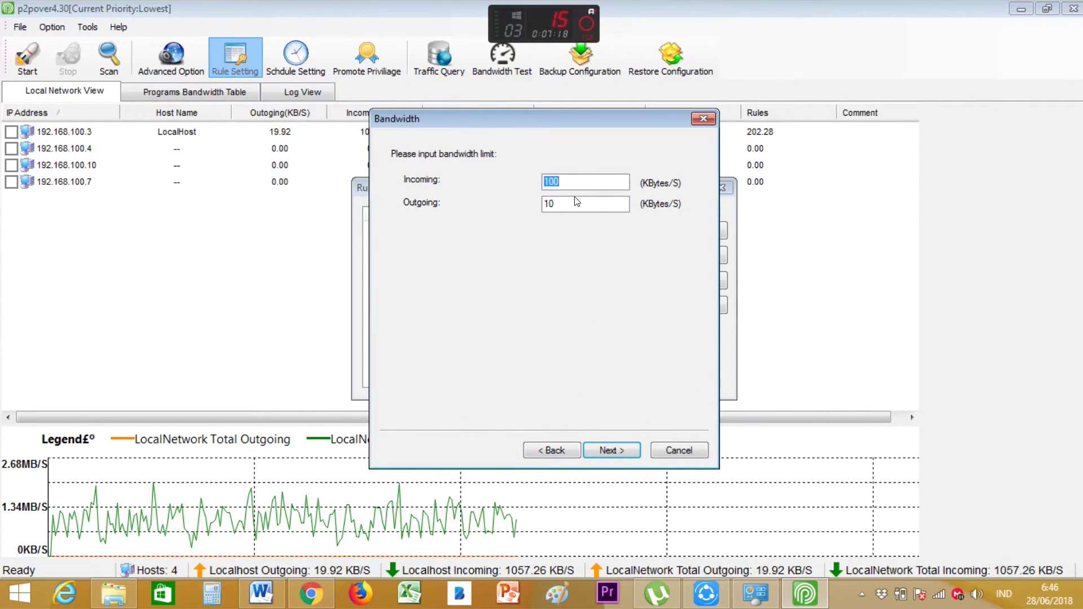
left_click_drag(555, 204, 515, 201)
type("5")
left_click(611, 450)
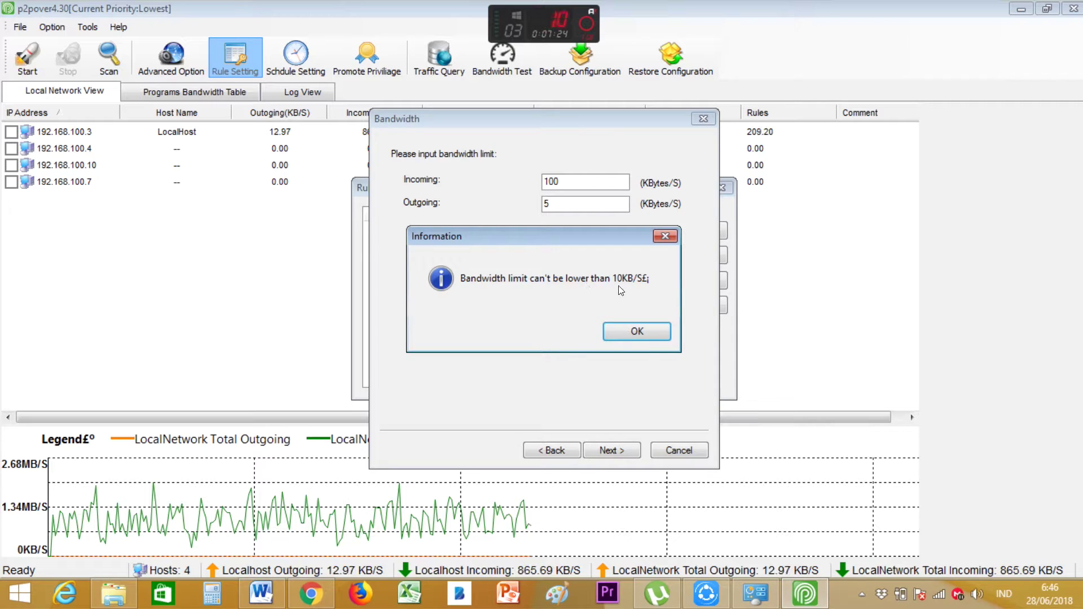
left_click(633, 325)
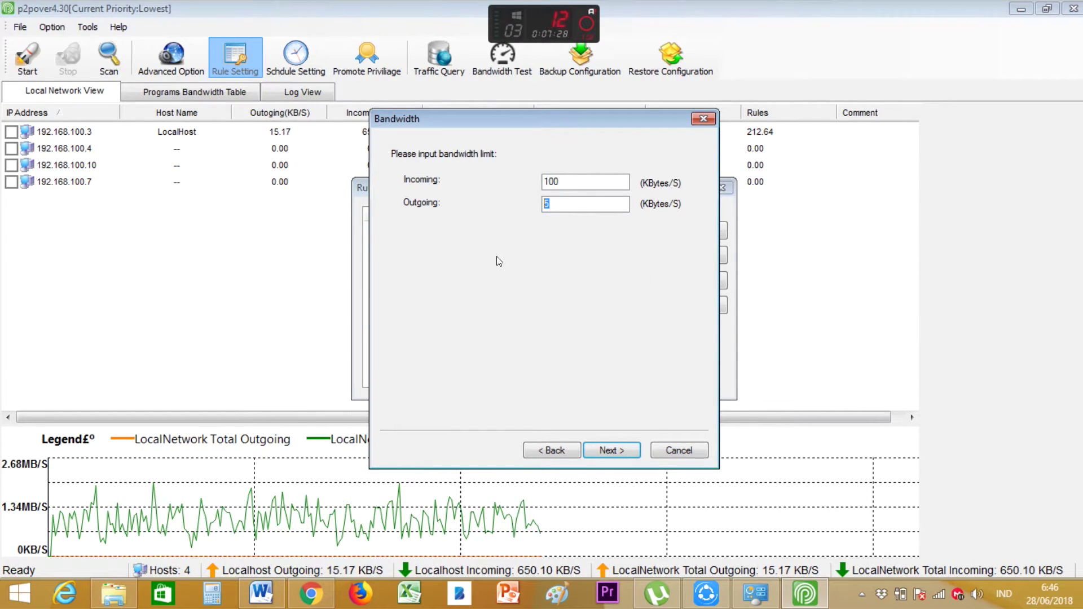
type("10")
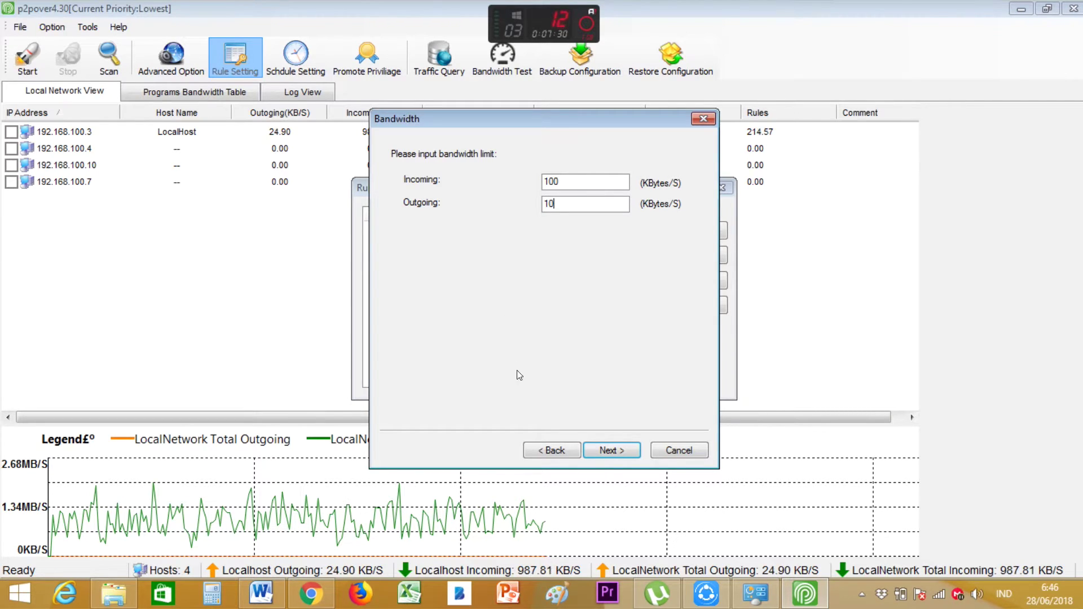
left_click(609, 450)
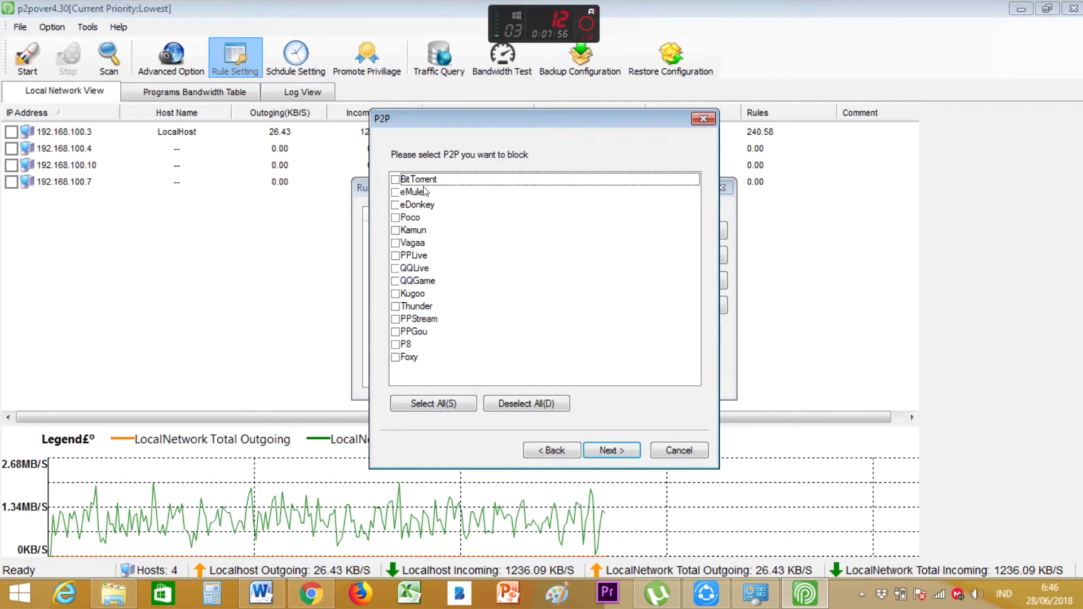
Block all the listed P2P applications, from BitTorrent to Foxy, in the guest rule
left_click(395, 180)
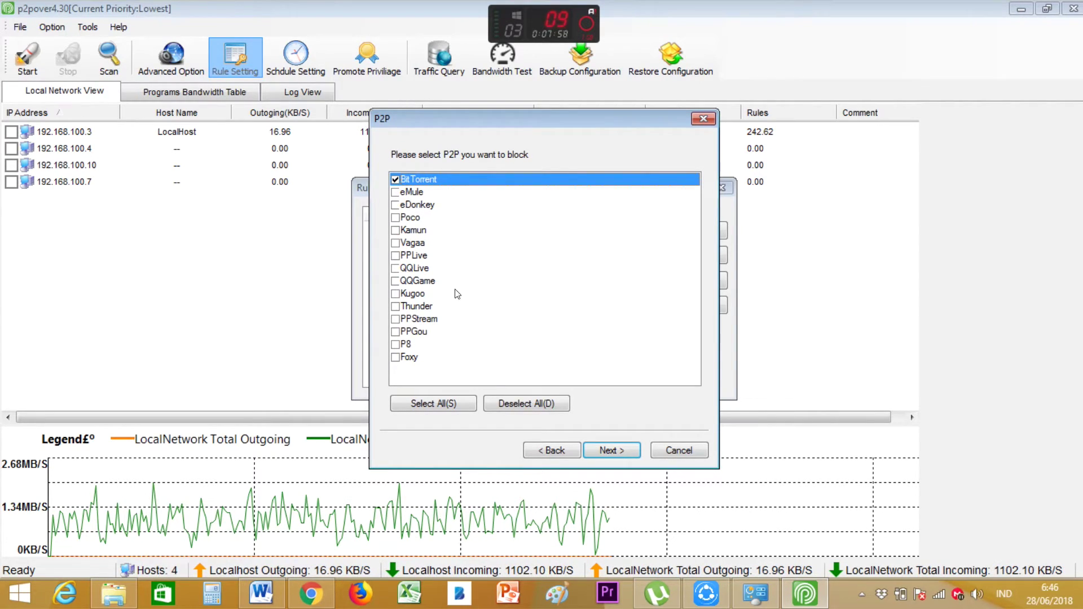
left_click(396, 181)
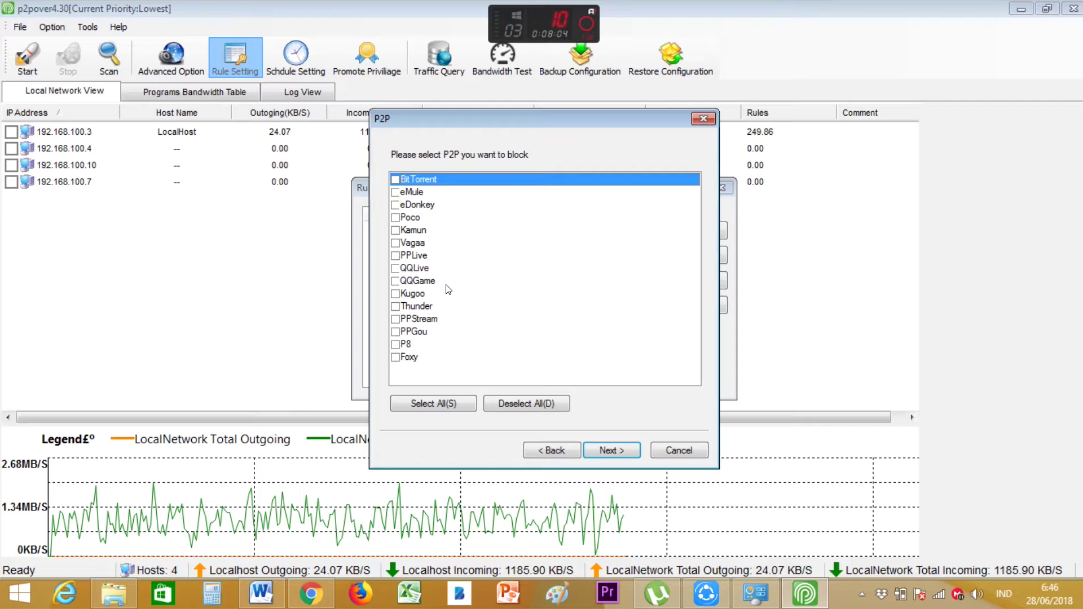
left_click(395, 179)
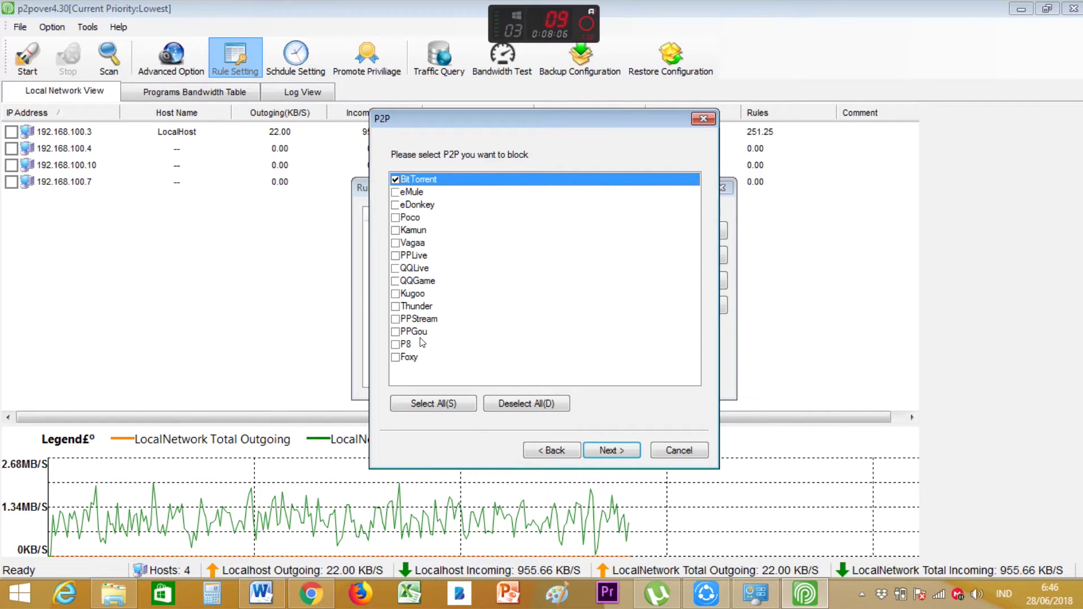
left_click(435, 402)
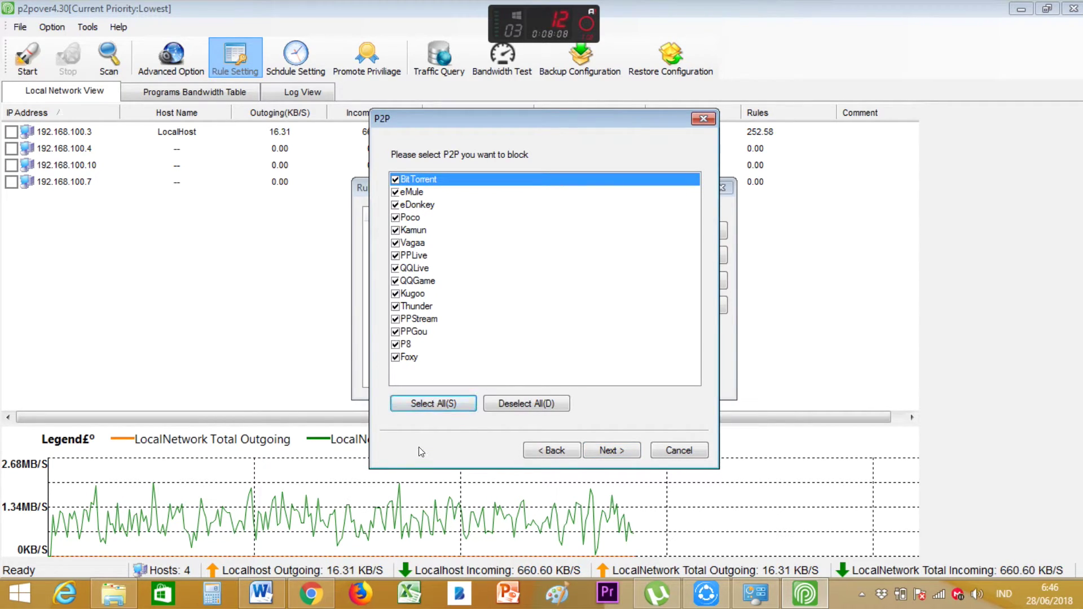
left_click(612, 450)
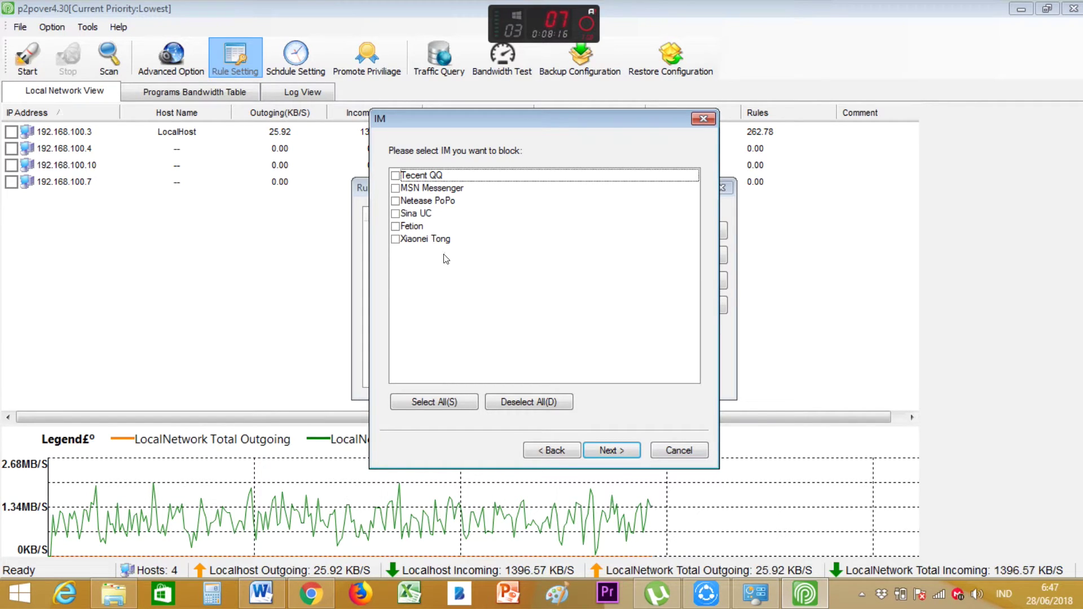
Block MSN Messenger in the guest rule and leave the HTTP and FTP file extension lists empty
left_click(395, 189)
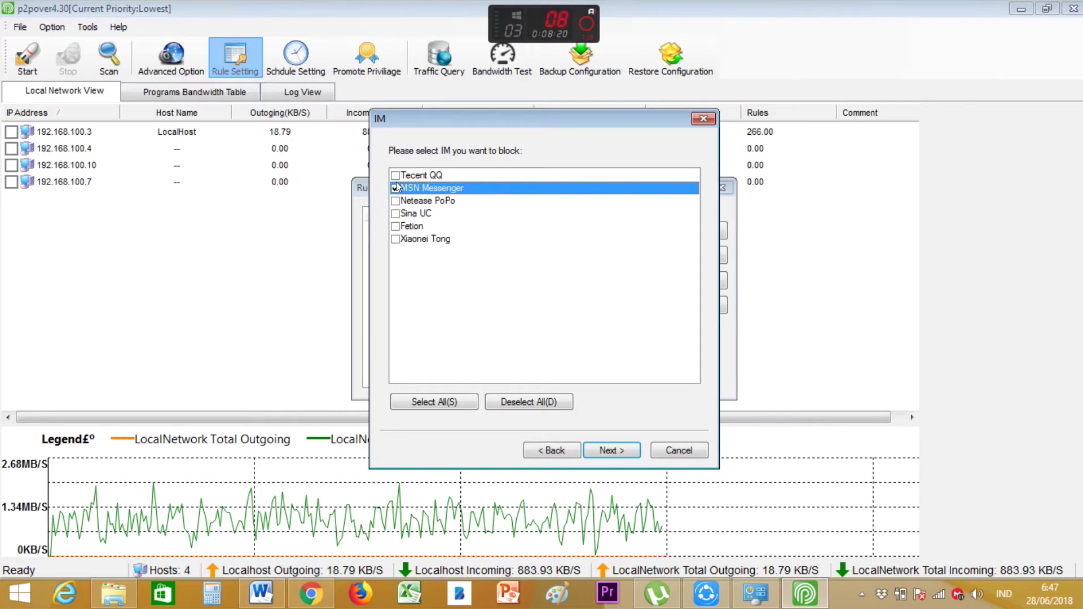
left_click(610, 450)
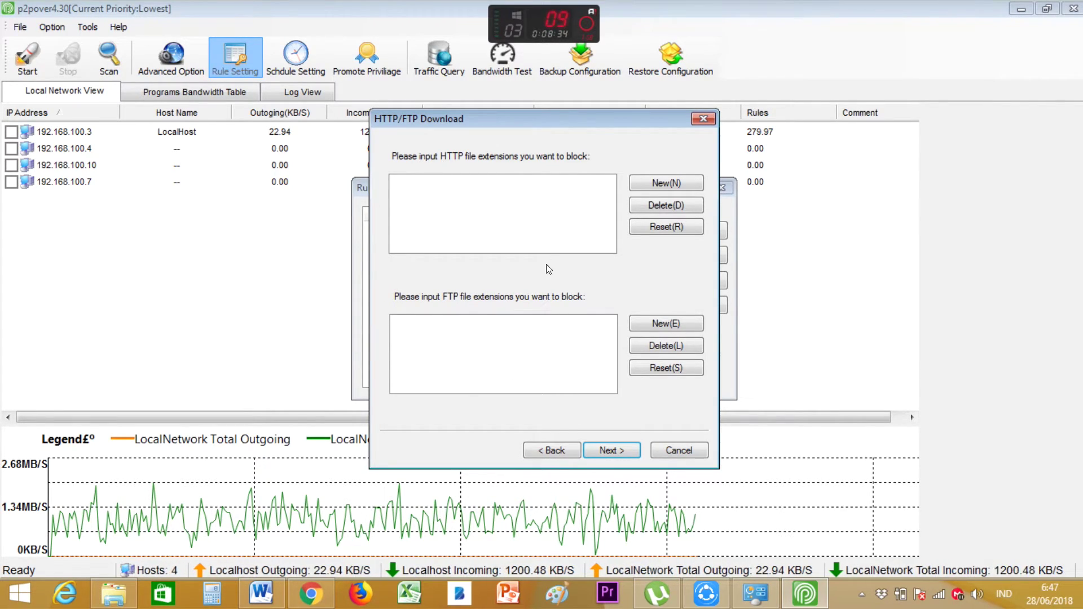
left_click(613, 451)
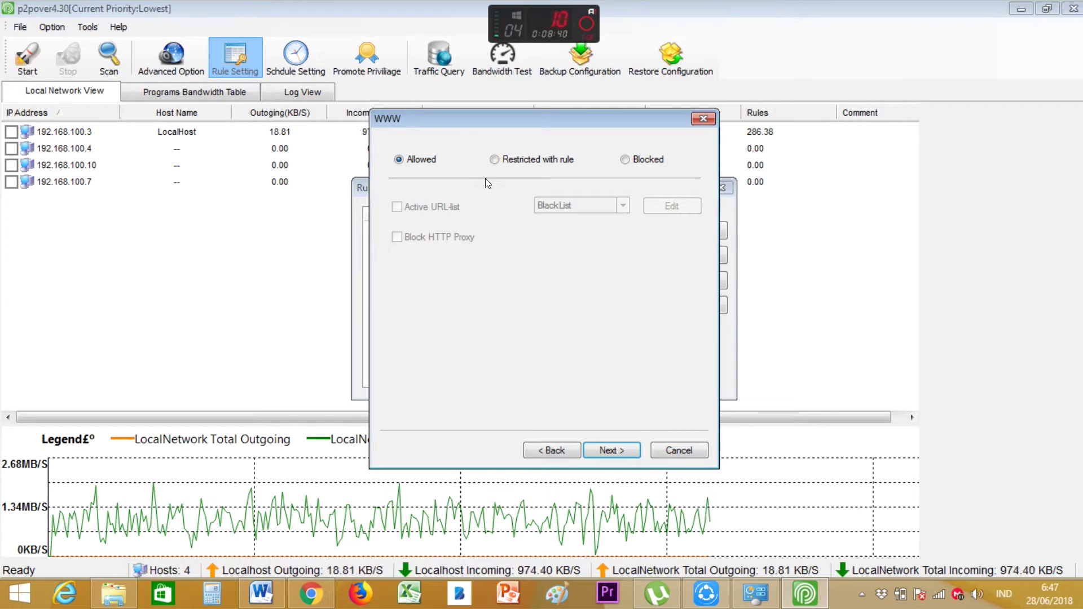
Restrict web access with a rule, activate the URL list as BlackList, and view its guest.blk file without editing it
left_click(640, 161)
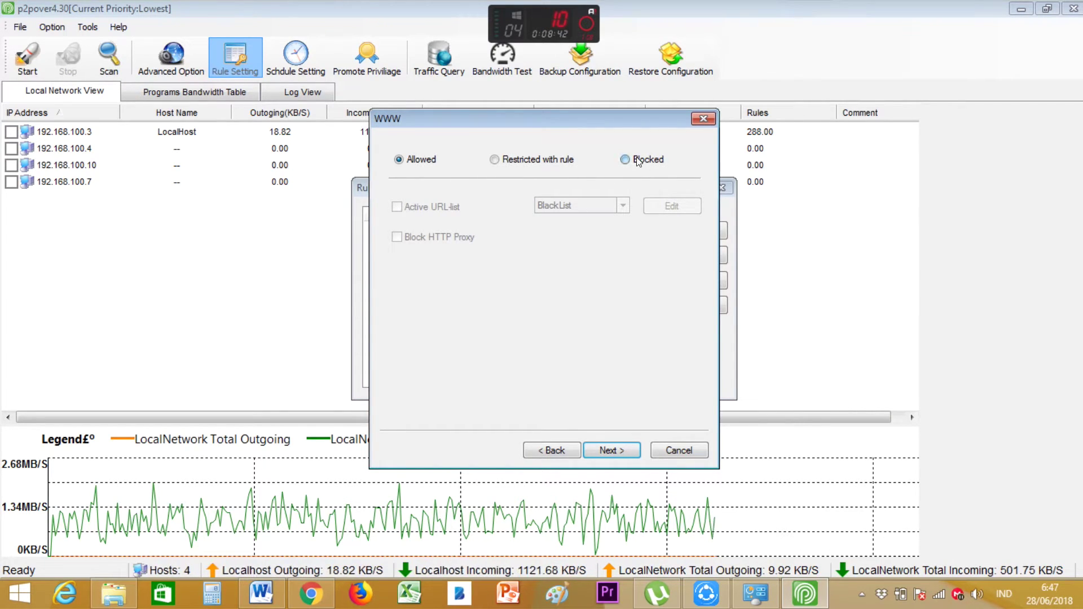
left_click(538, 163)
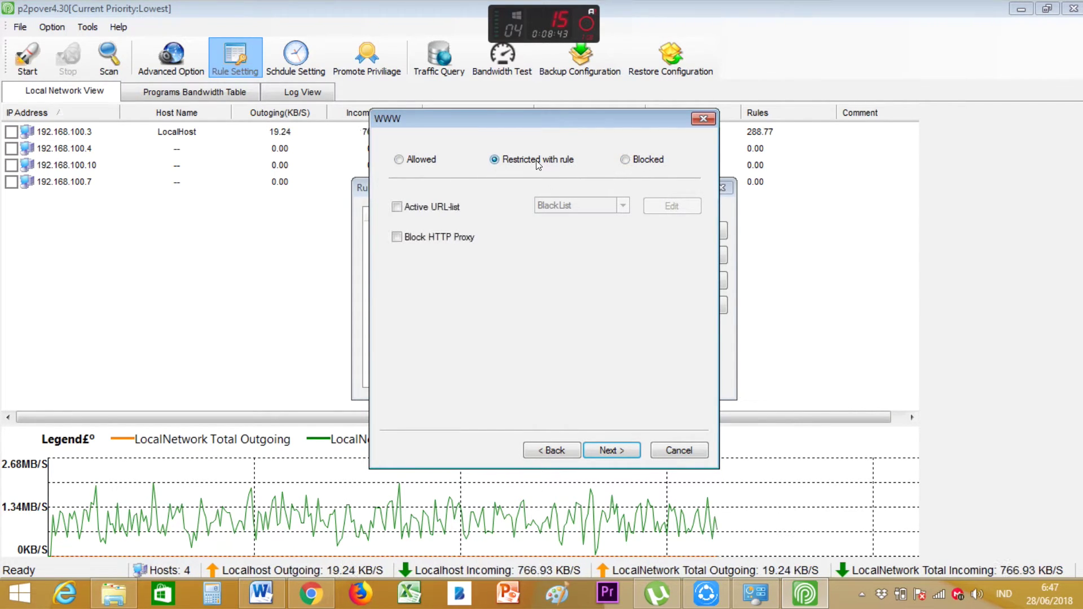
left_click(445, 208)
left_click(621, 206)
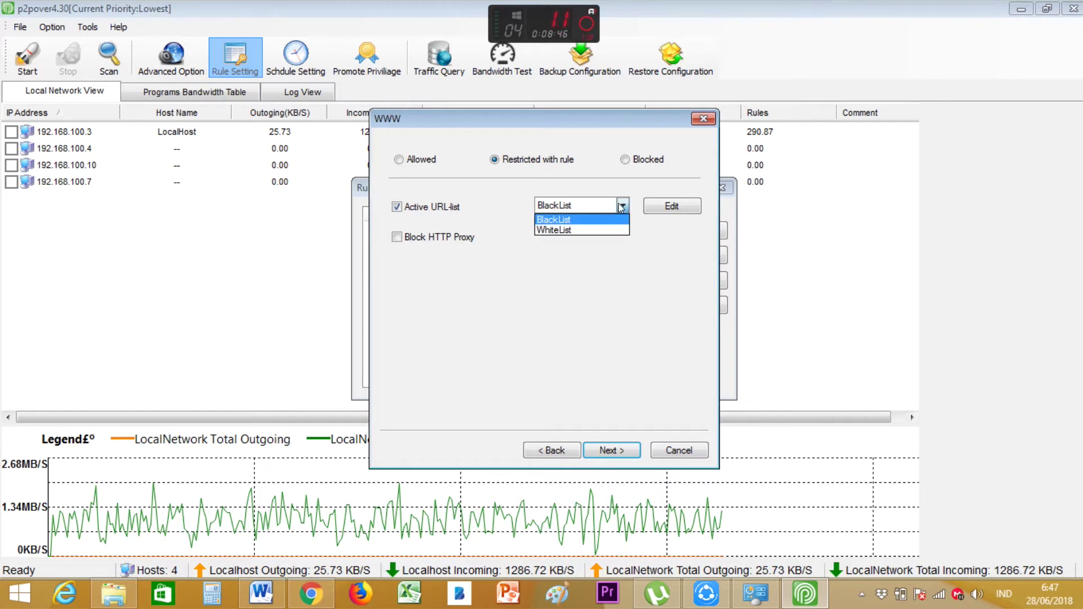
left_click(616, 205)
left_click(682, 203)
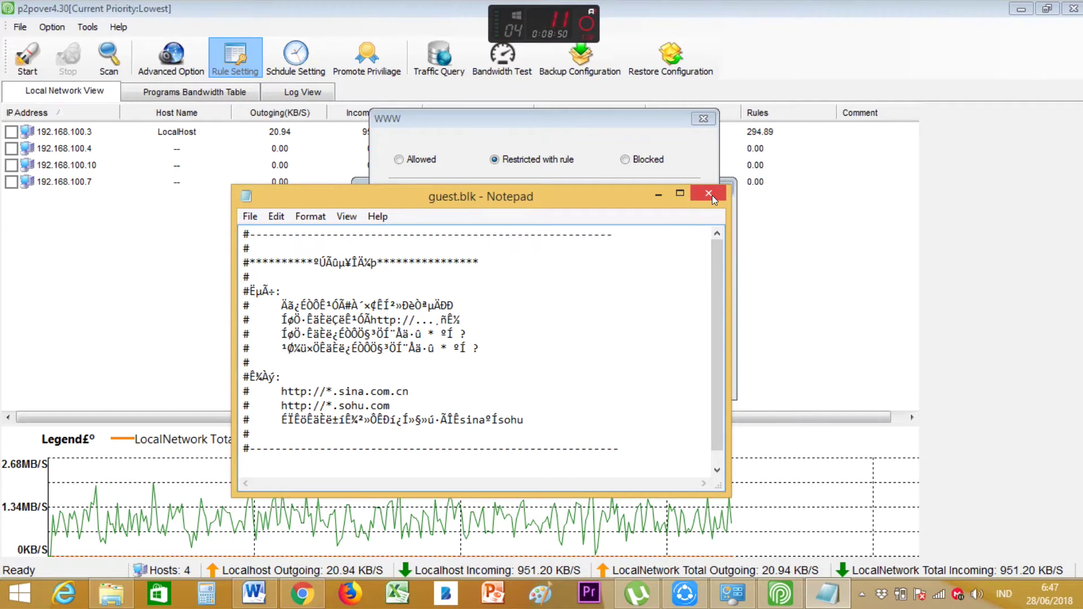
left_click(709, 194)
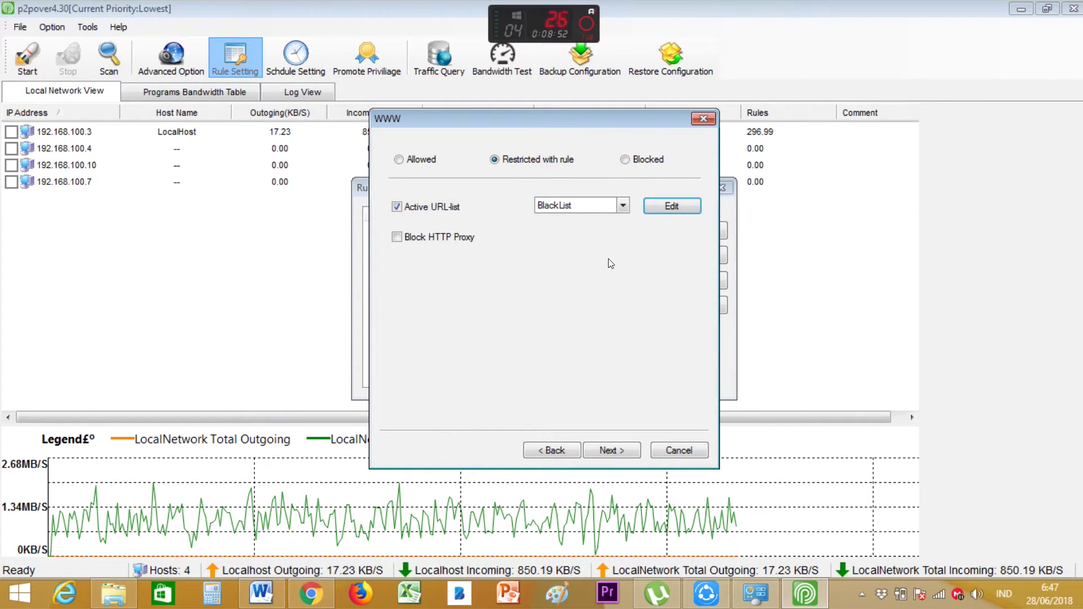
Block HTTP proxy use and finish the guest rule without adding any ACL items, closing the rule settings
left_click(433, 237)
left_click(429, 237)
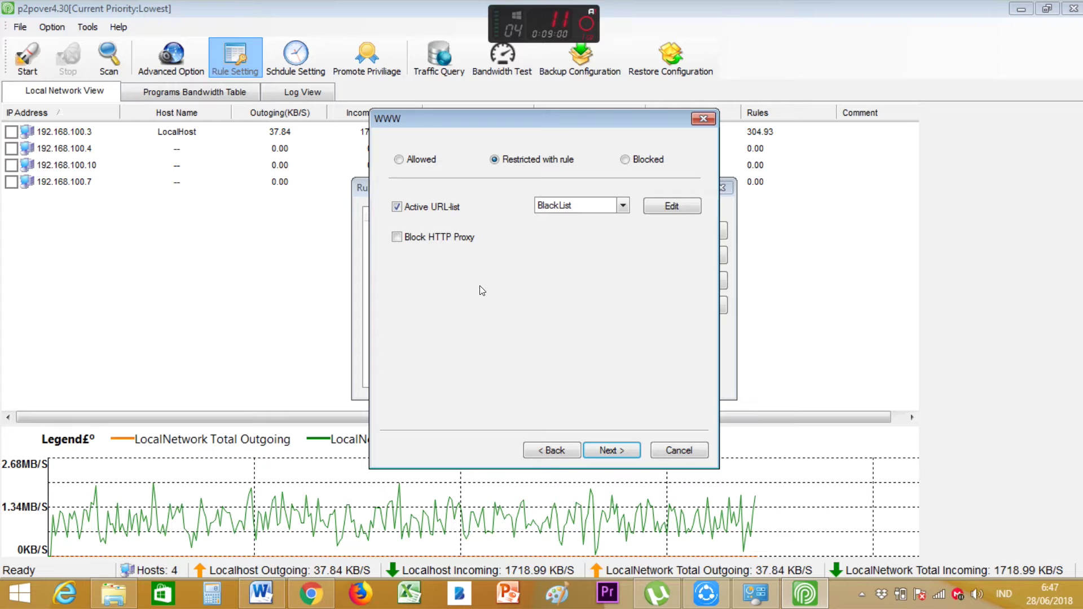
left_click(437, 240)
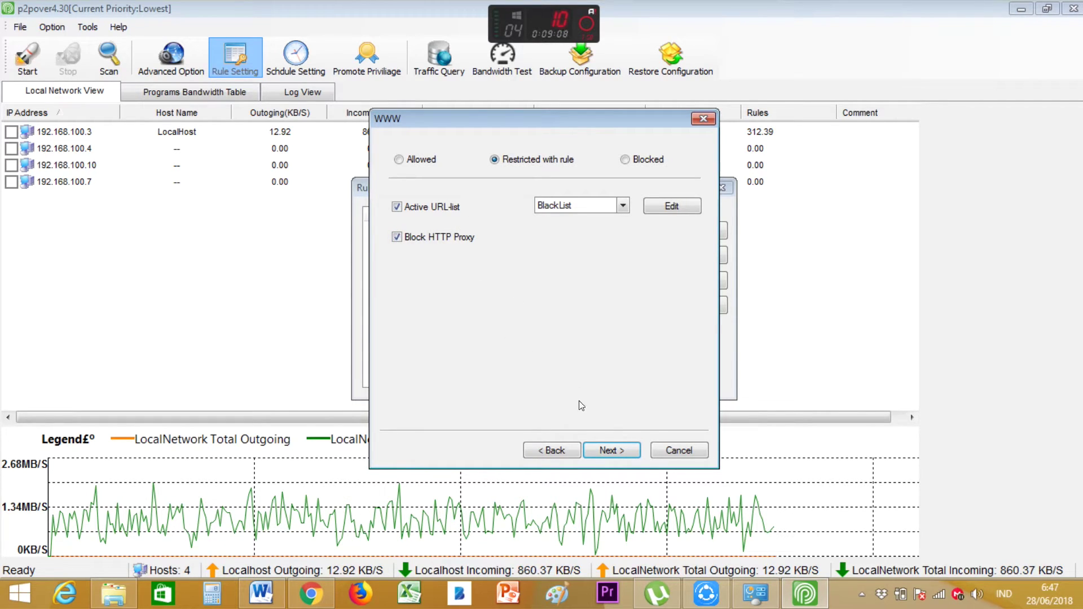
left_click(613, 450)
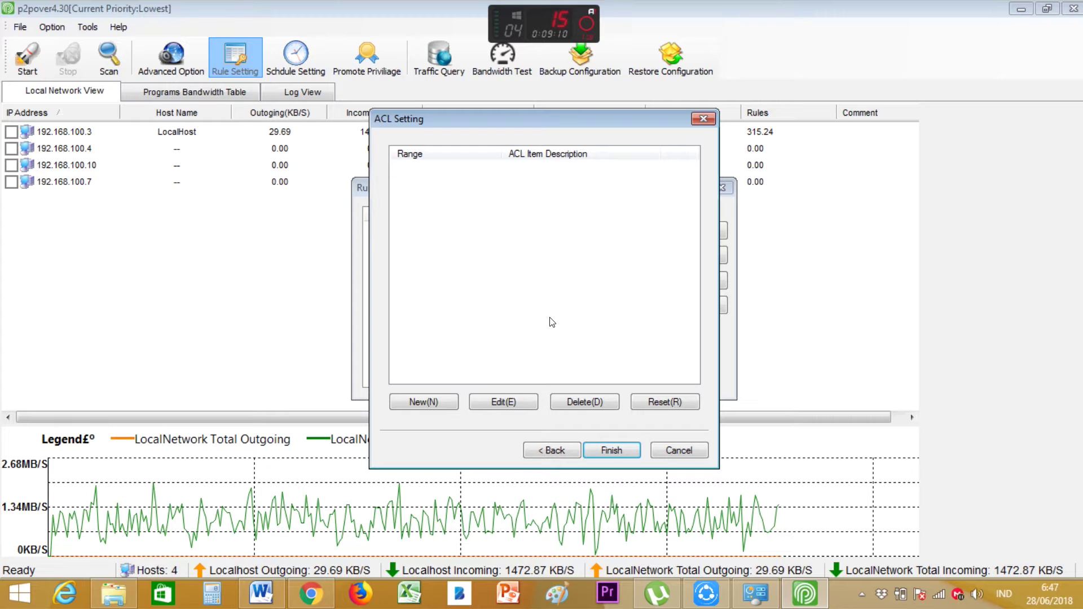
left_click(610, 449)
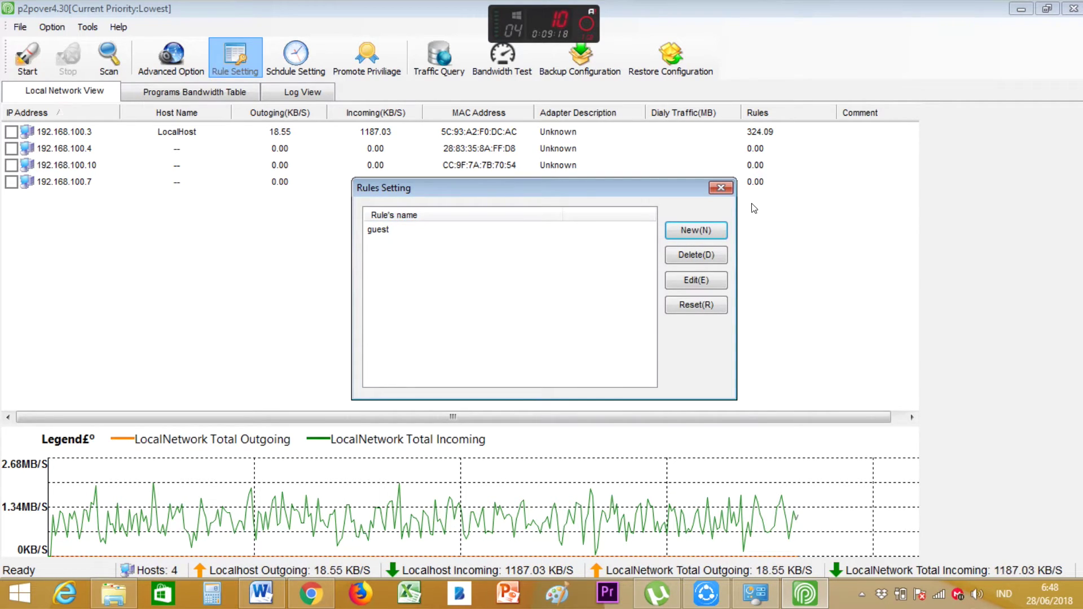
left_click(721, 188)
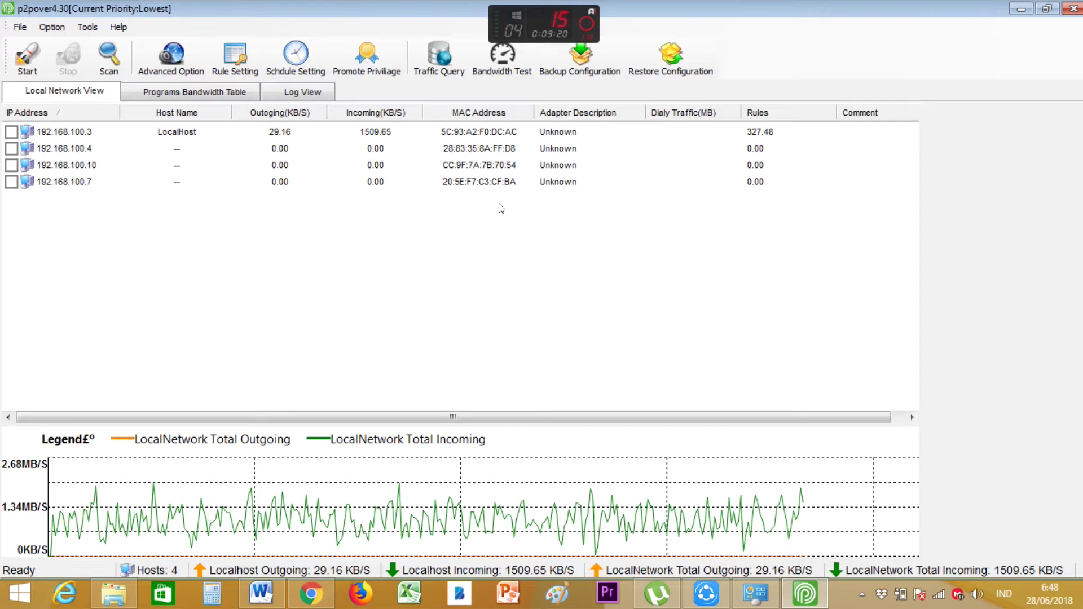
Check host 192.168.100.10, apply the guest rule to it, and start bandwidth control
left_click(91, 166)
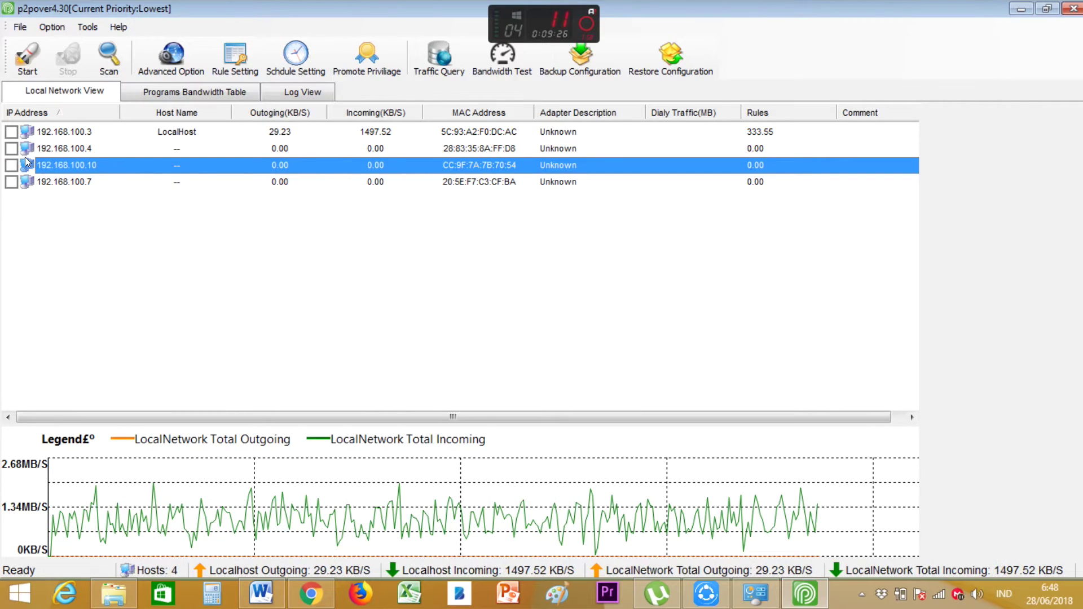
left_click(12, 165)
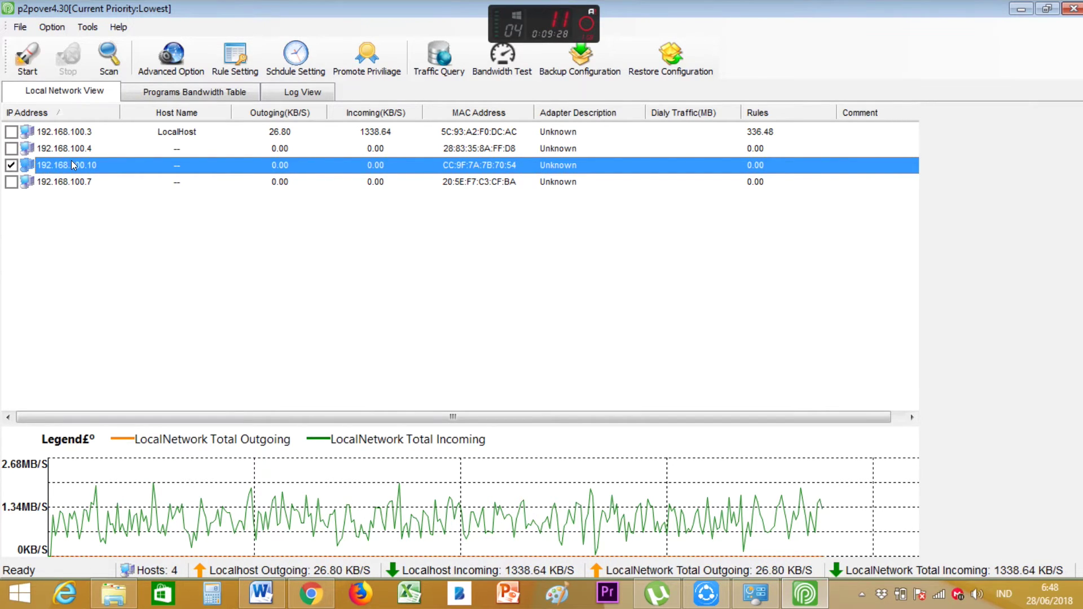
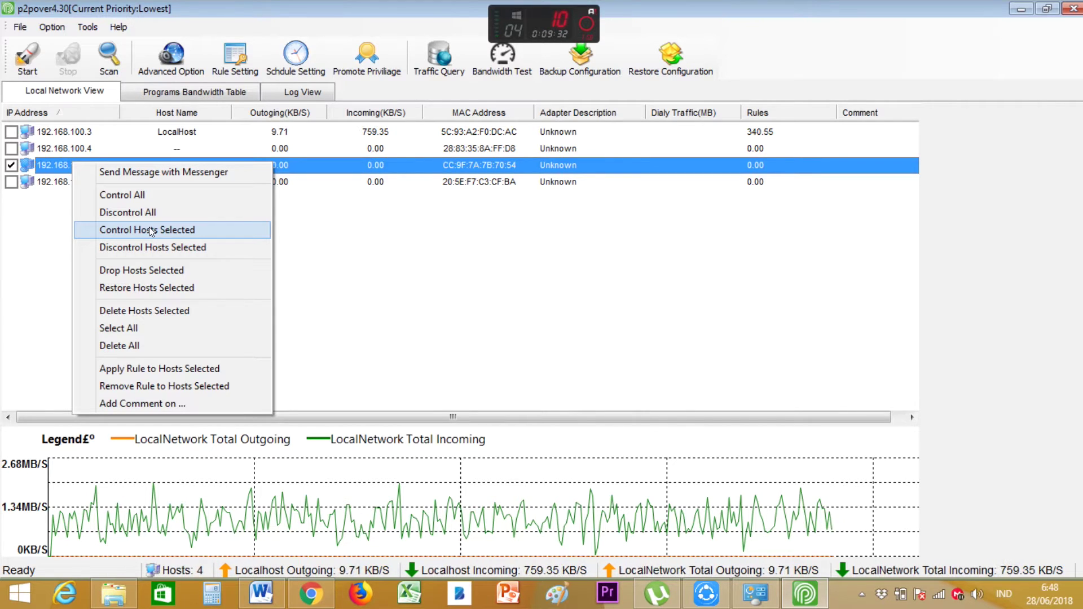
left_click(183, 369)
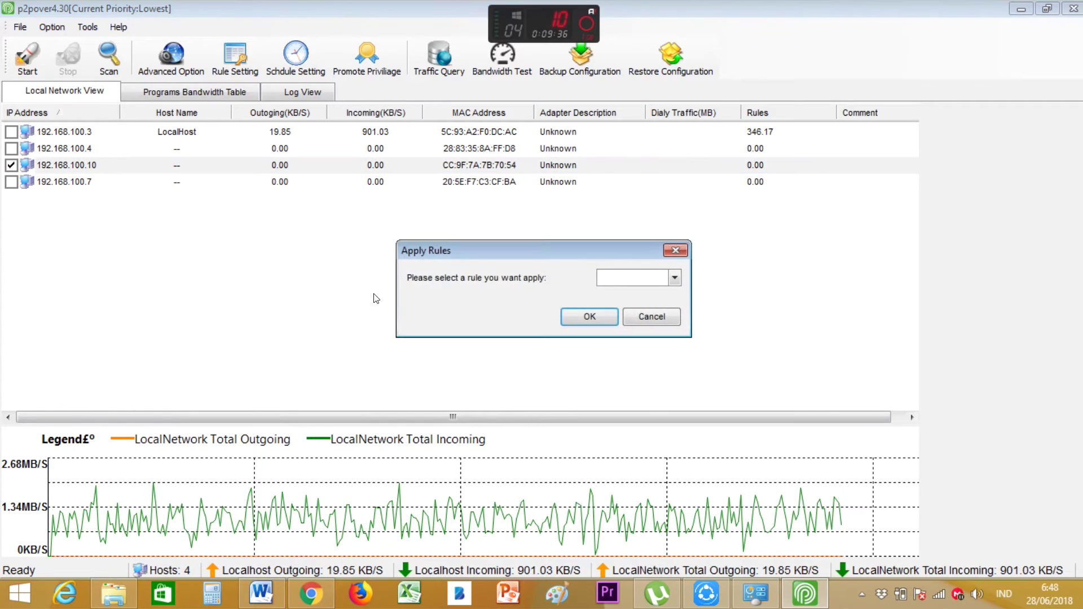
left_click(672, 278)
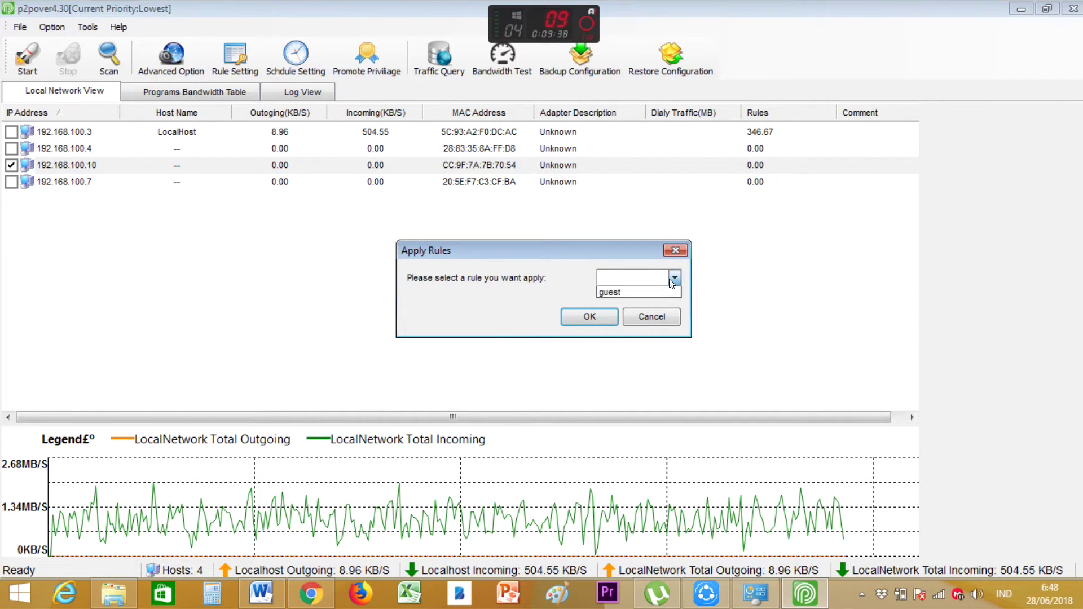
left_click(620, 293)
left_click(592, 318)
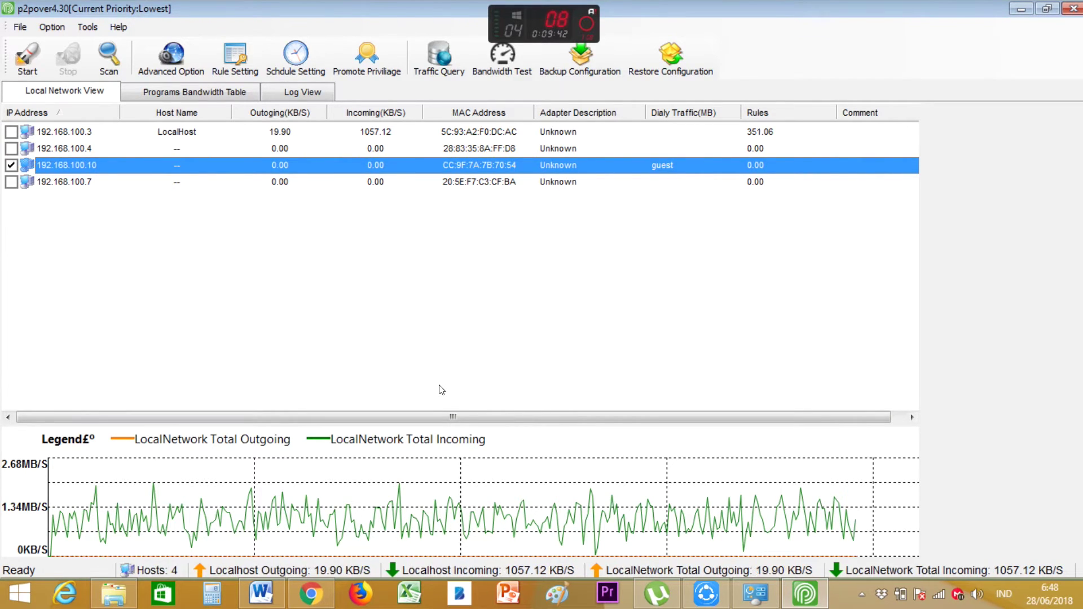
left_click(23, 58)
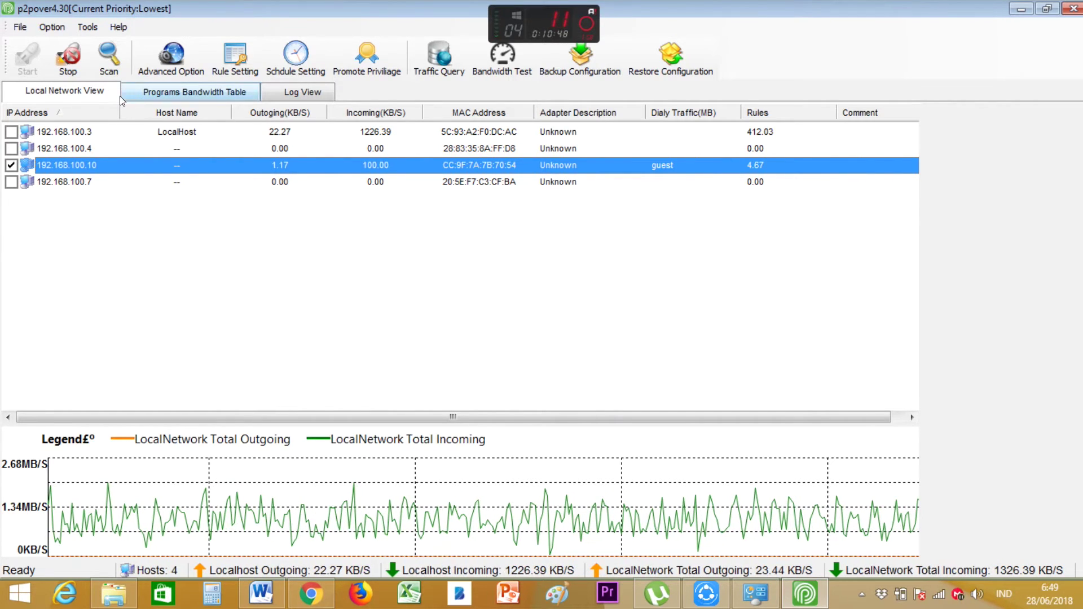
Stop bandwidth control and rescan the local network, cancelling out of the advanced system settings
left_click(67, 58)
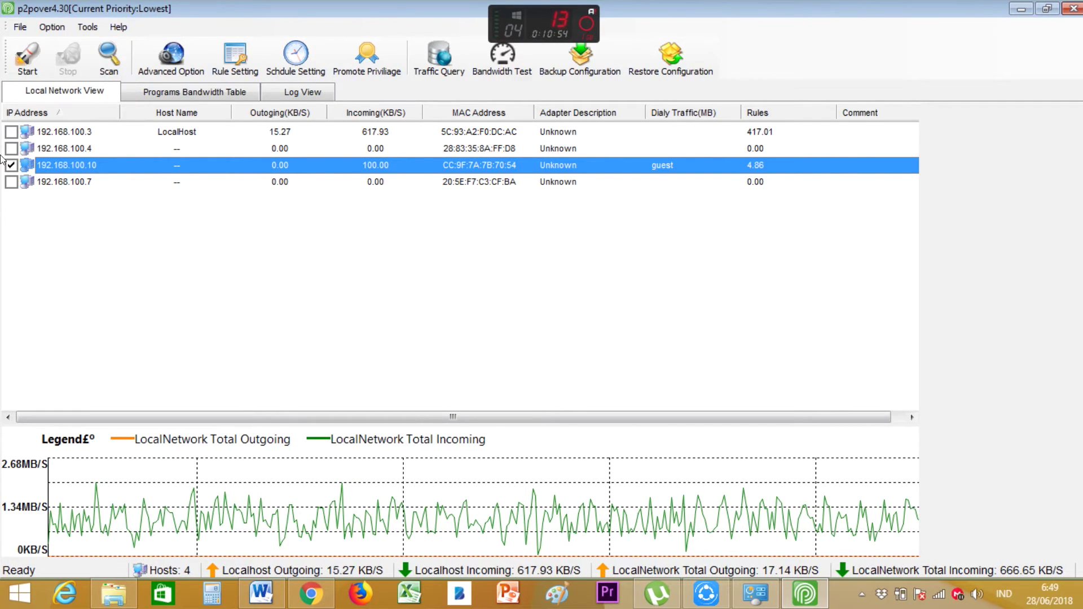
left_click(106, 59)
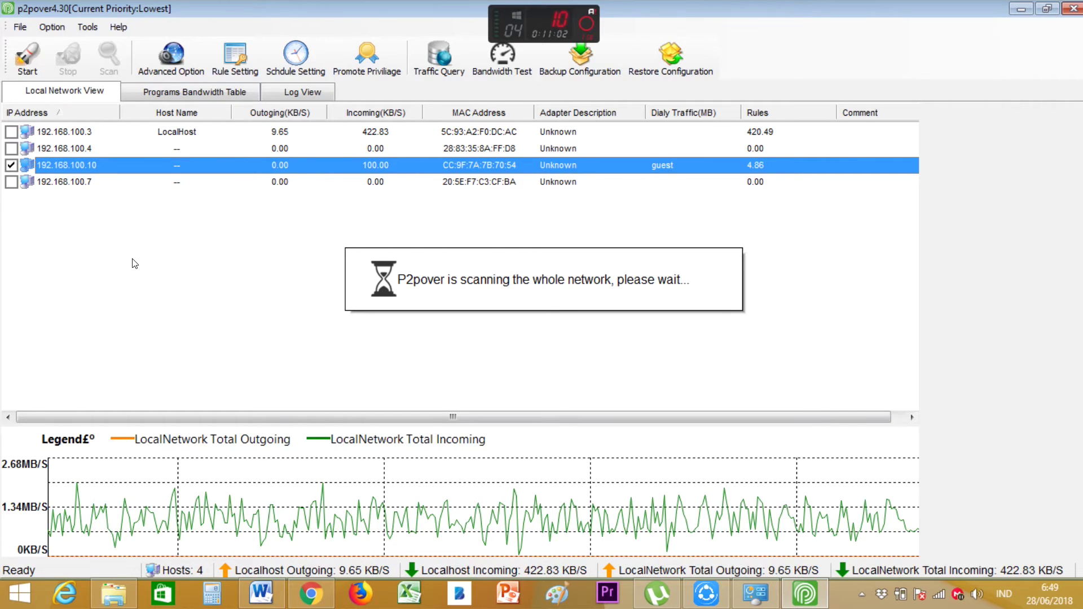
left_click(175, 59)
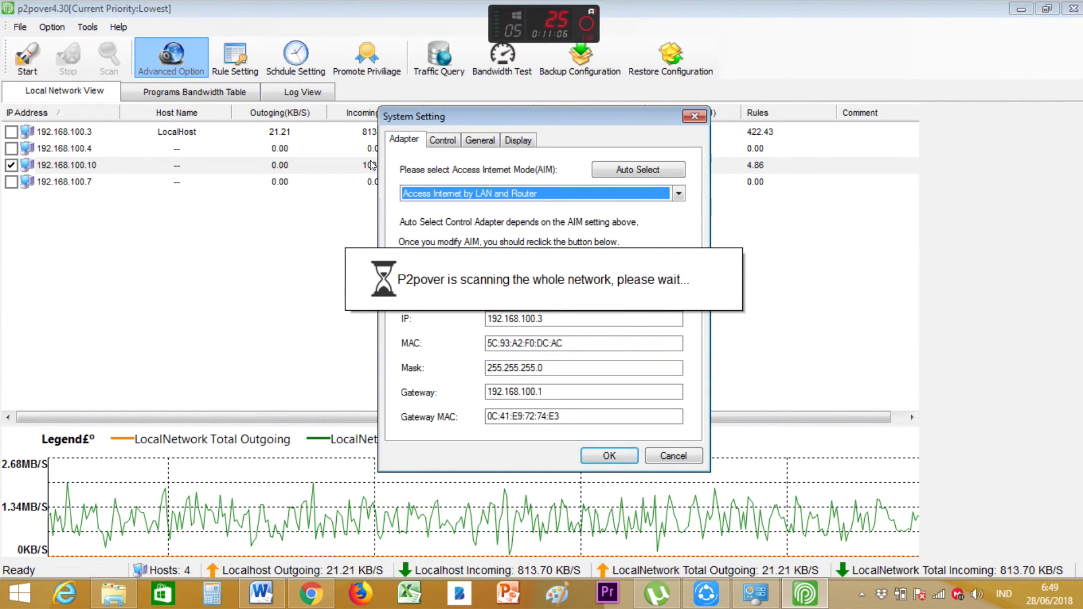
left_click(655, 454)
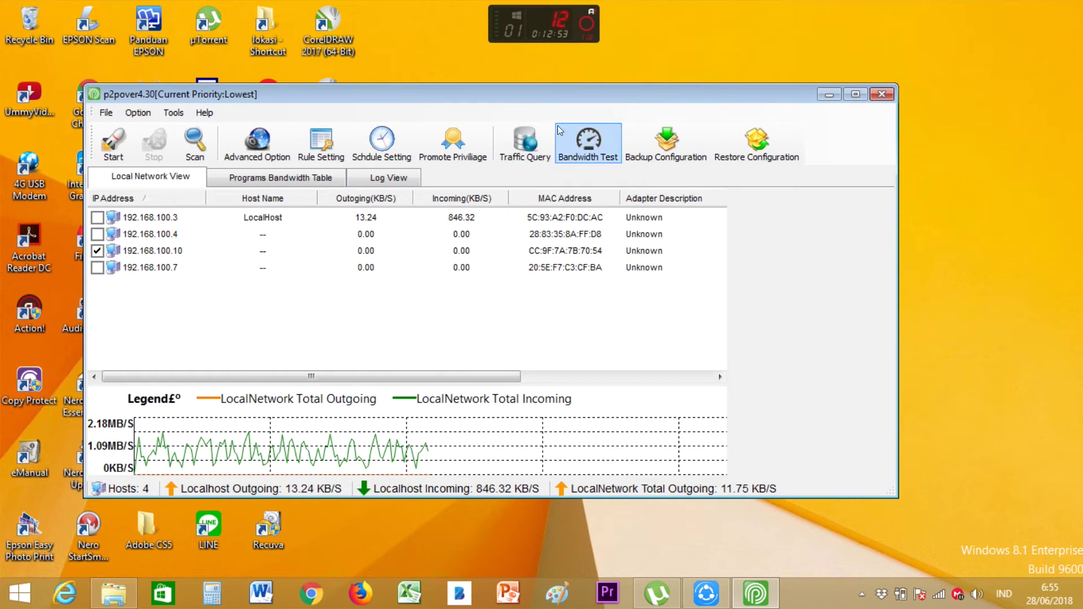
Go through the bandwidth test methods, Test with Web and Test with Client, and confirm Test with Web
left_click(594, 148)
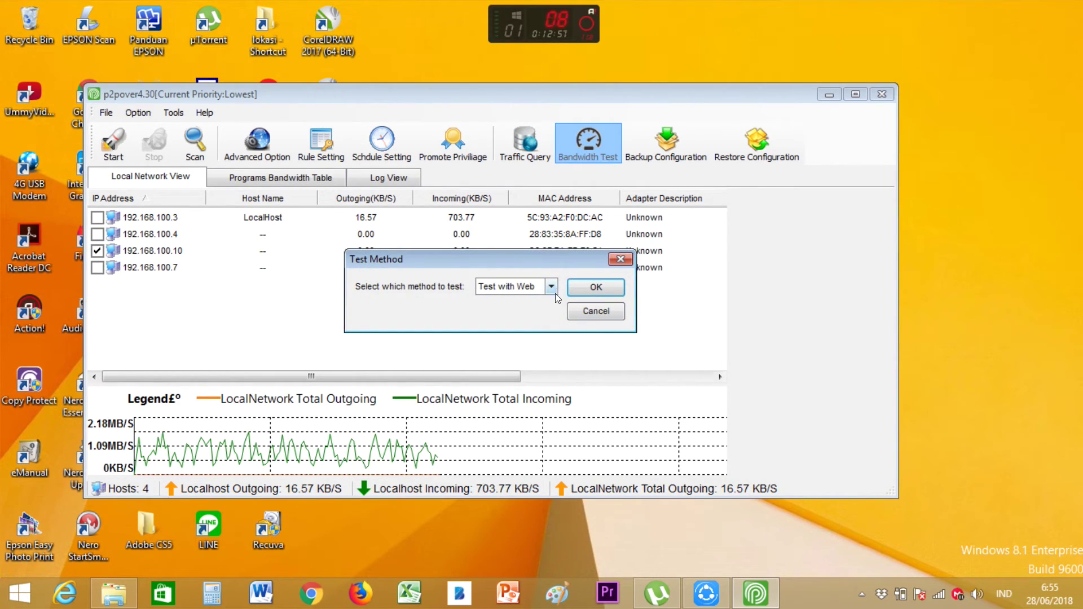
left_click(551, 286)
left_click(523, 300)
left_click(595, 287)
left_click(588, 144)
left_click(552, 286)
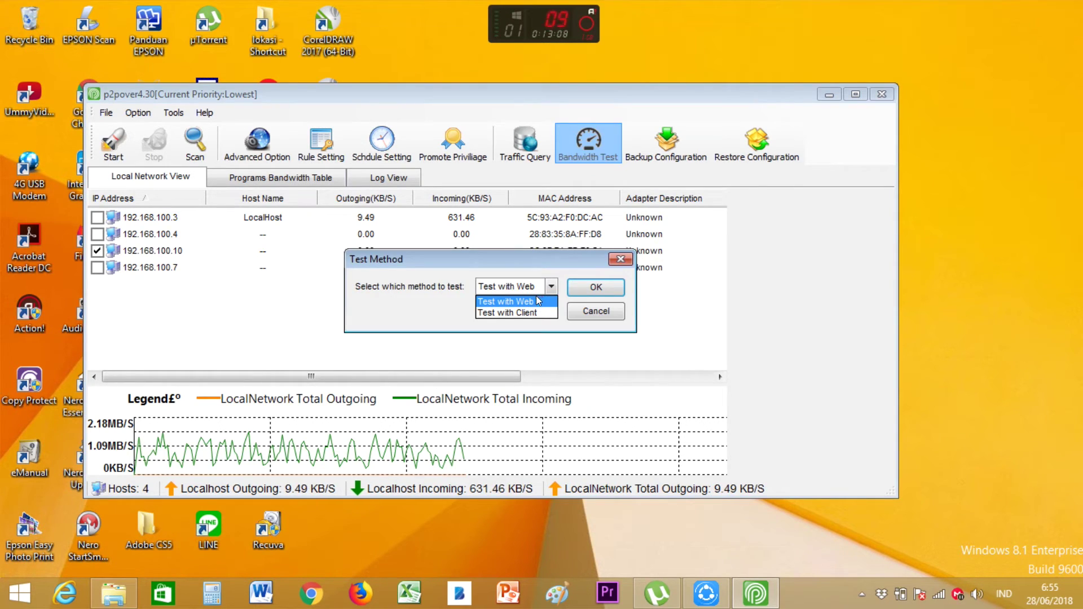
left_click(530, 313)
left_click(534, 286)
left_click(522, 300)
left_click(603, 287)
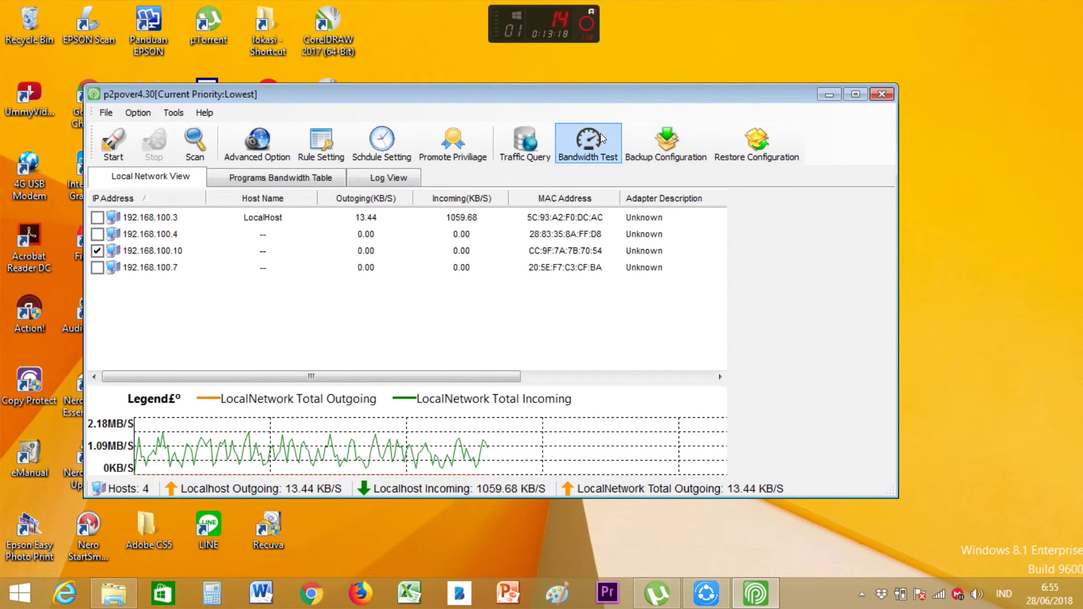
Back up the configuration as 20180628.zip in the p2pover folder, and view the restore dialog without loading a file
left_click(658, 142)
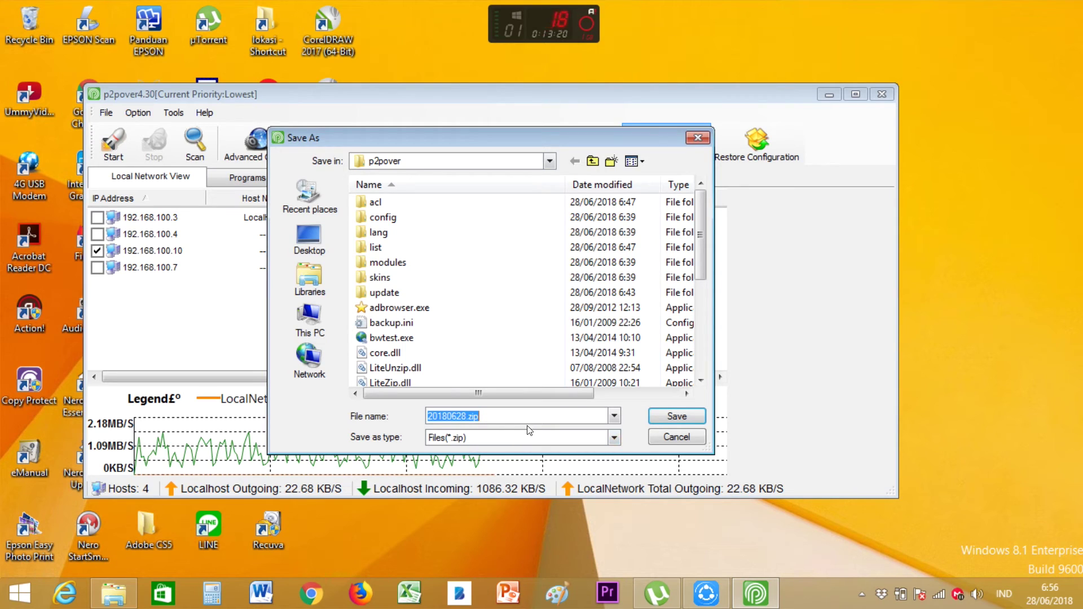
left_click(677, 415)
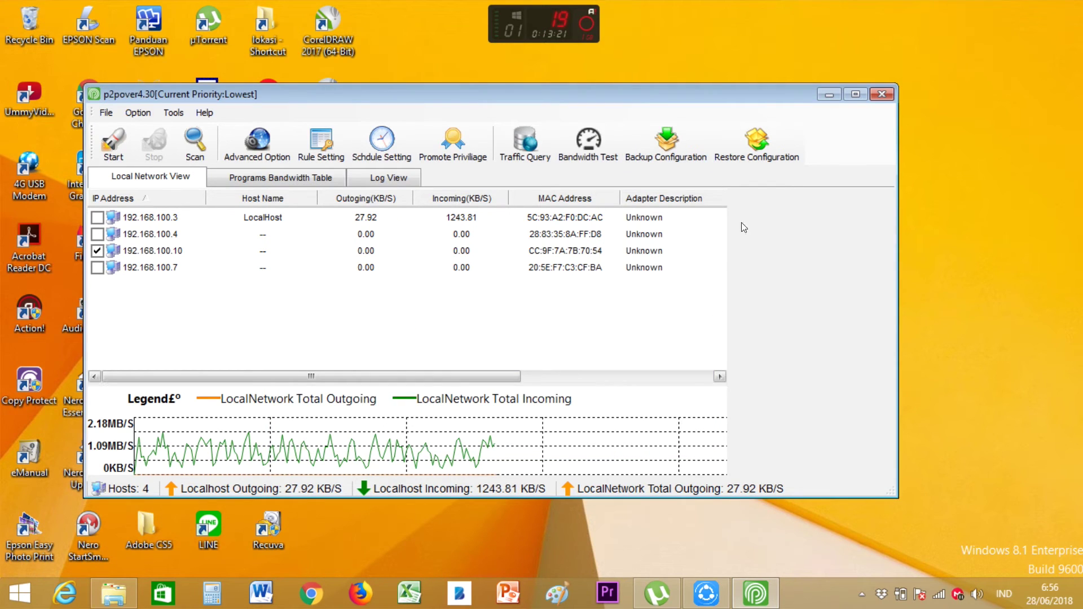
left_click(756, 137)
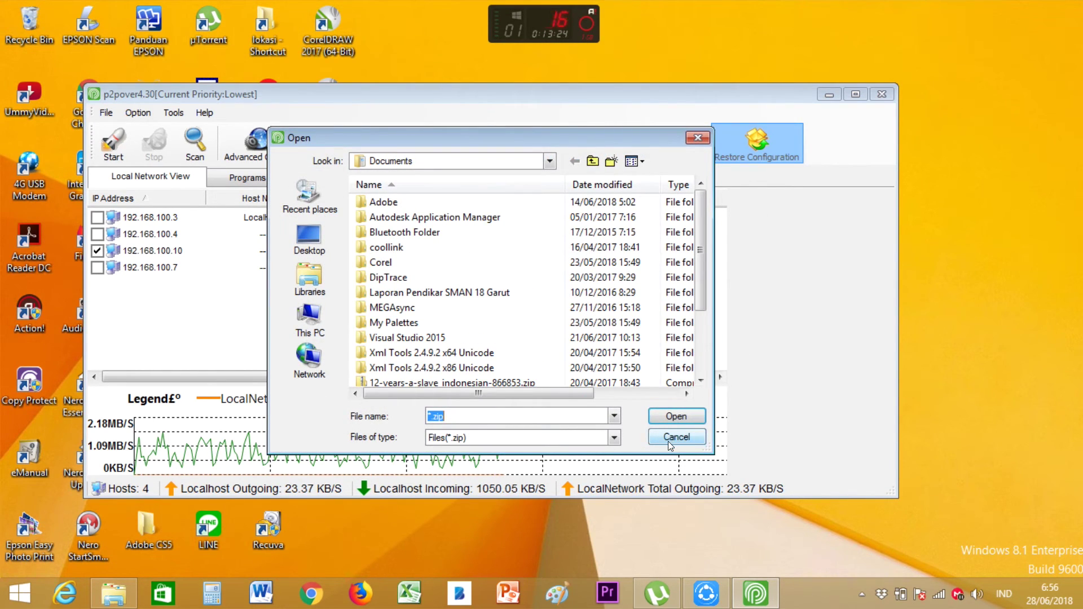
left_click(676, 438)
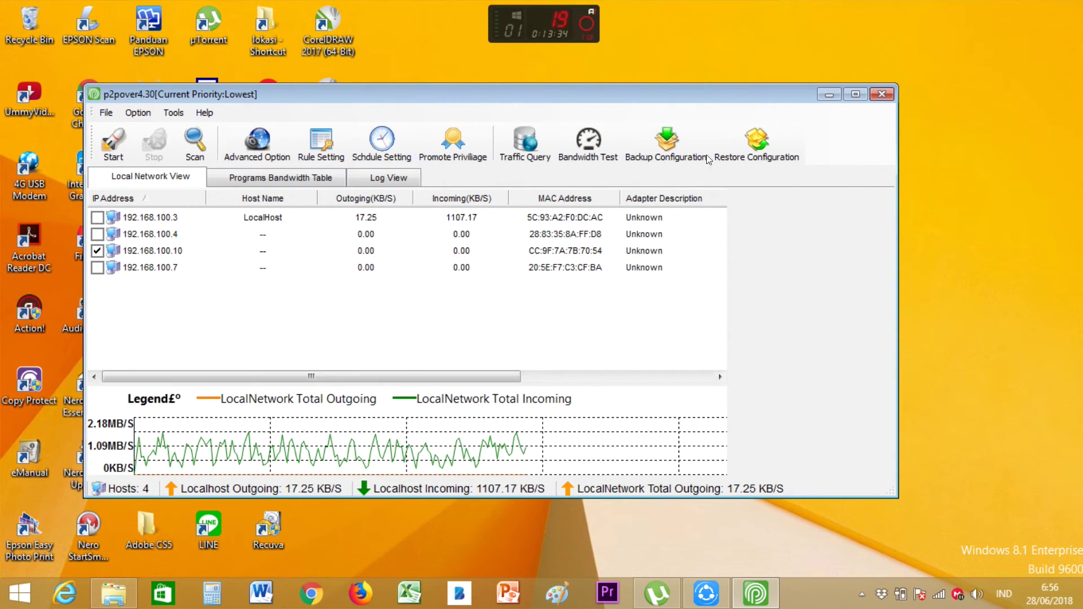
Look through the programs' bandwidth table and the columns of the control log
left_click(266, 177)
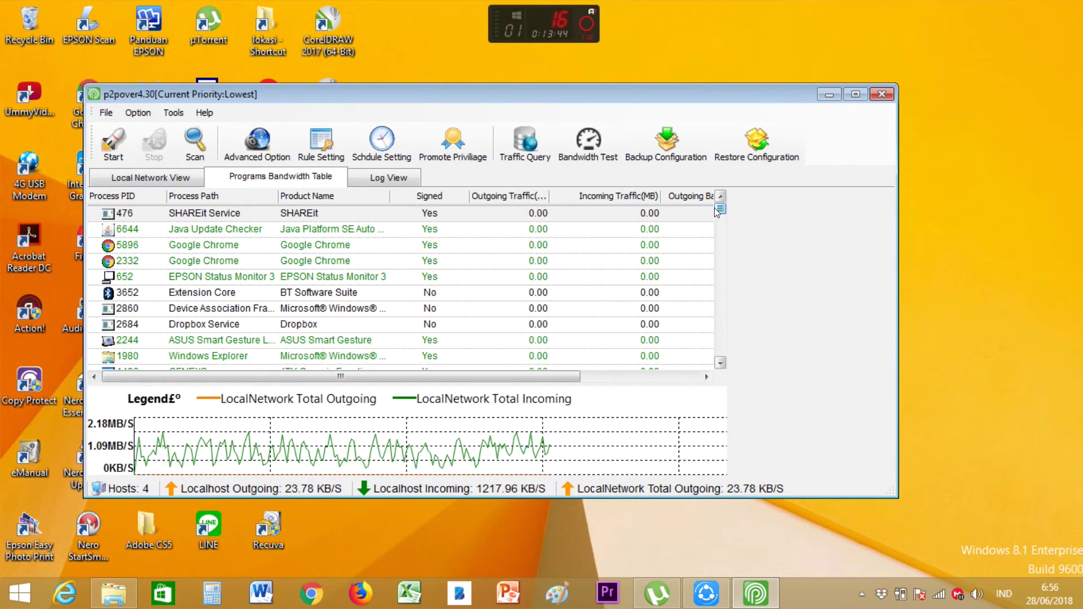
mouse_move(719, 210)
left_mouse_down()
mouse_move(725, 283)
mouse_move(727, 204)
left_mouse_up()
left_click(401, 176)
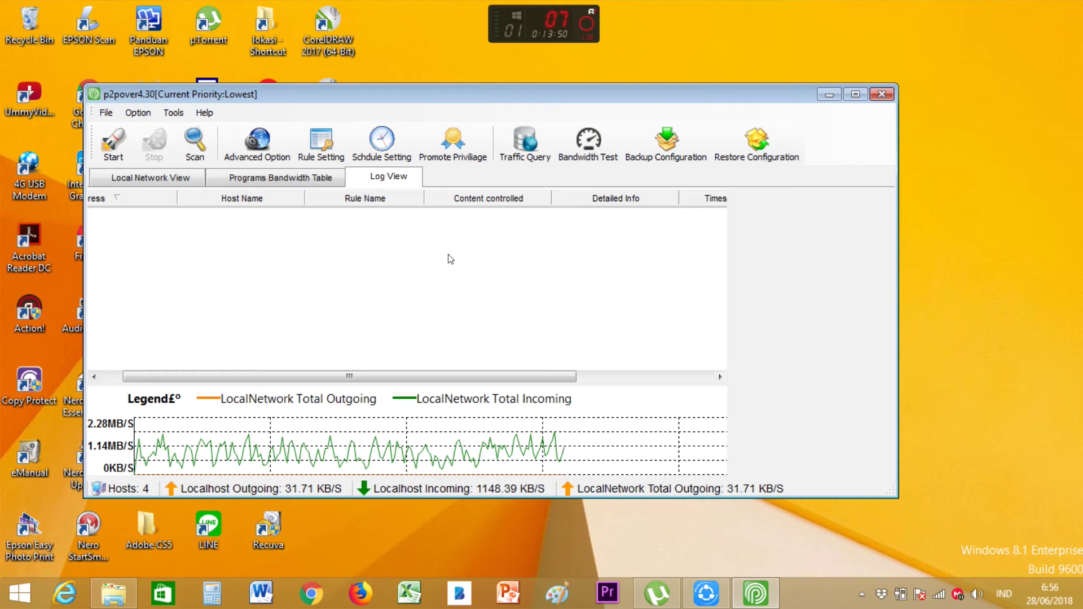
left_click_drag(339, 373, 306, 346)
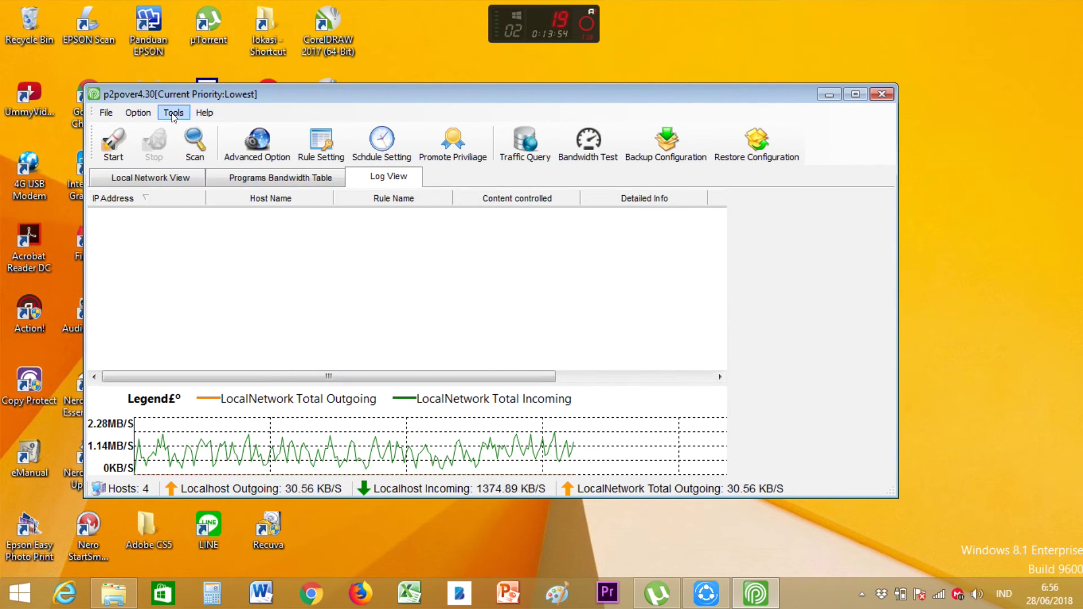
View the program's About information and examine the commands offered for help, tools and control options
left_click(205, 112)
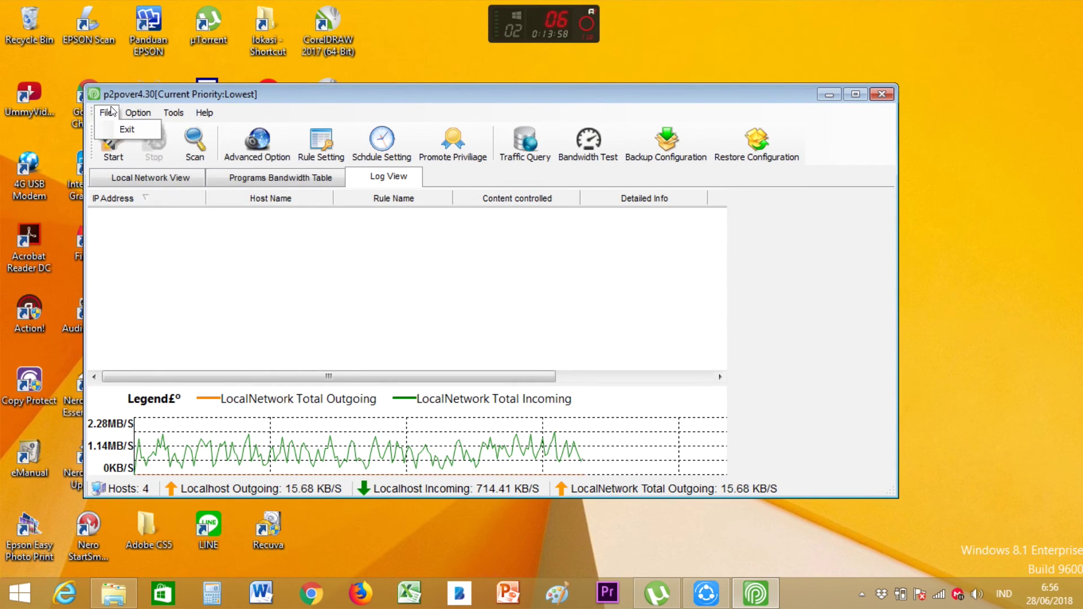
mouse_move(170, 110)
mouse_move(205, 112)
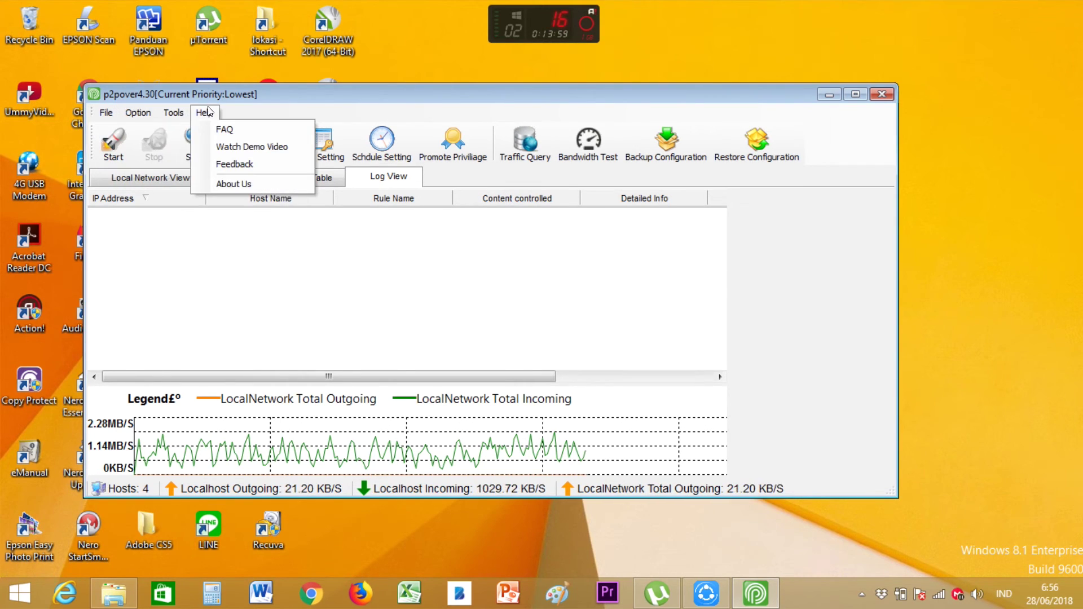
left_click(229, 178)
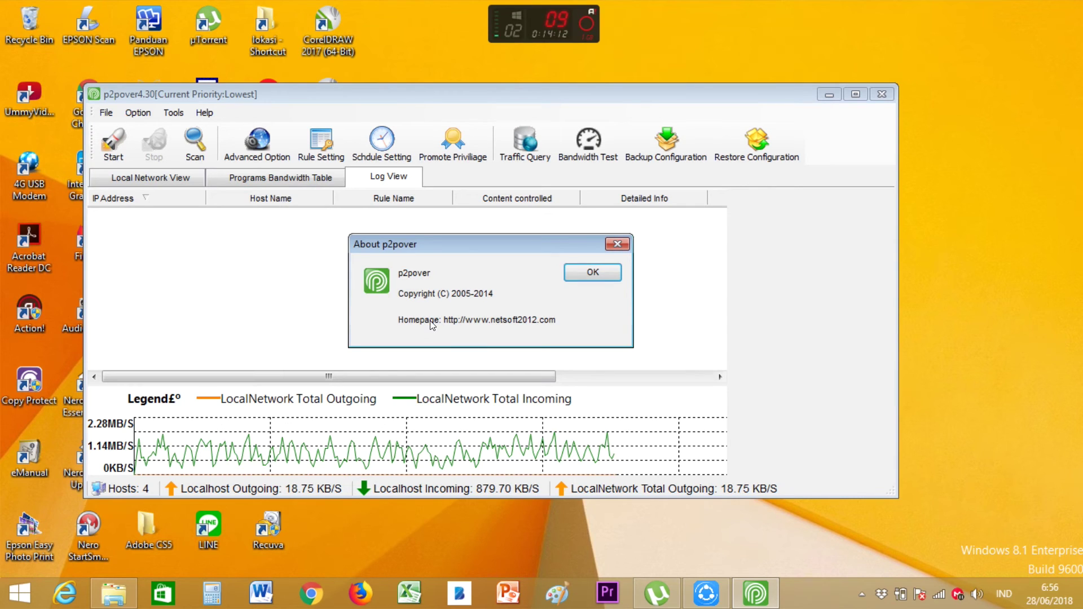
left_click(618, 246)
left_click(207, 114)
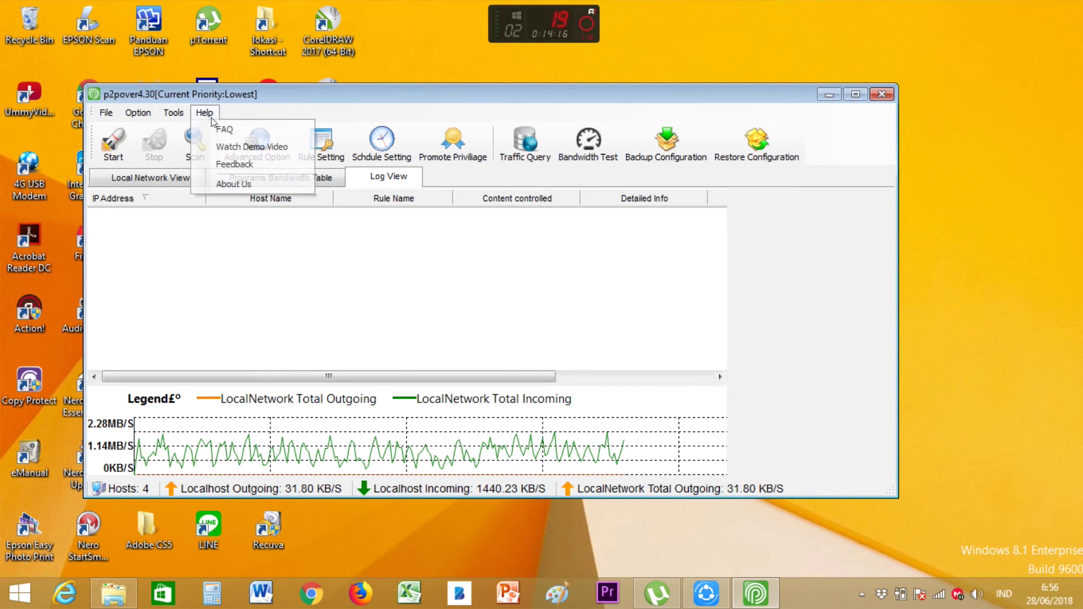
mouse_move(192, 102)
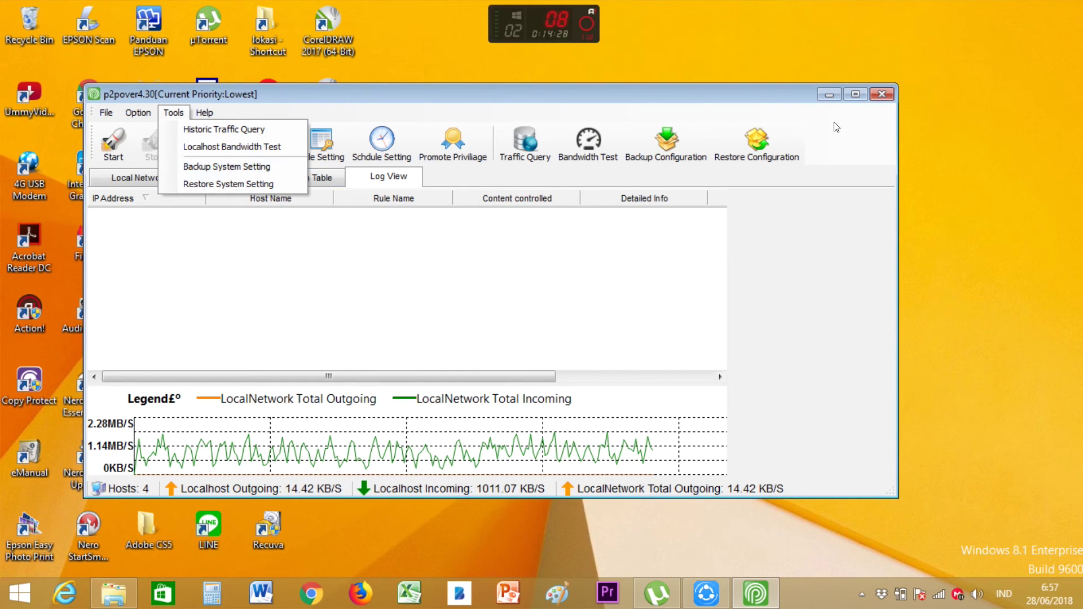
mouse_move(136, 116)
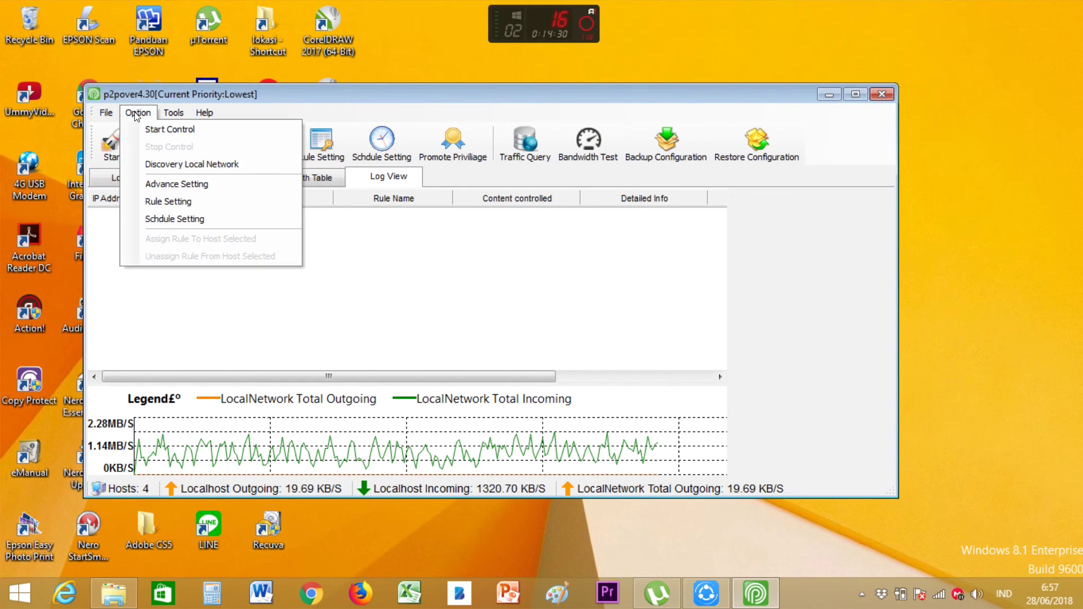
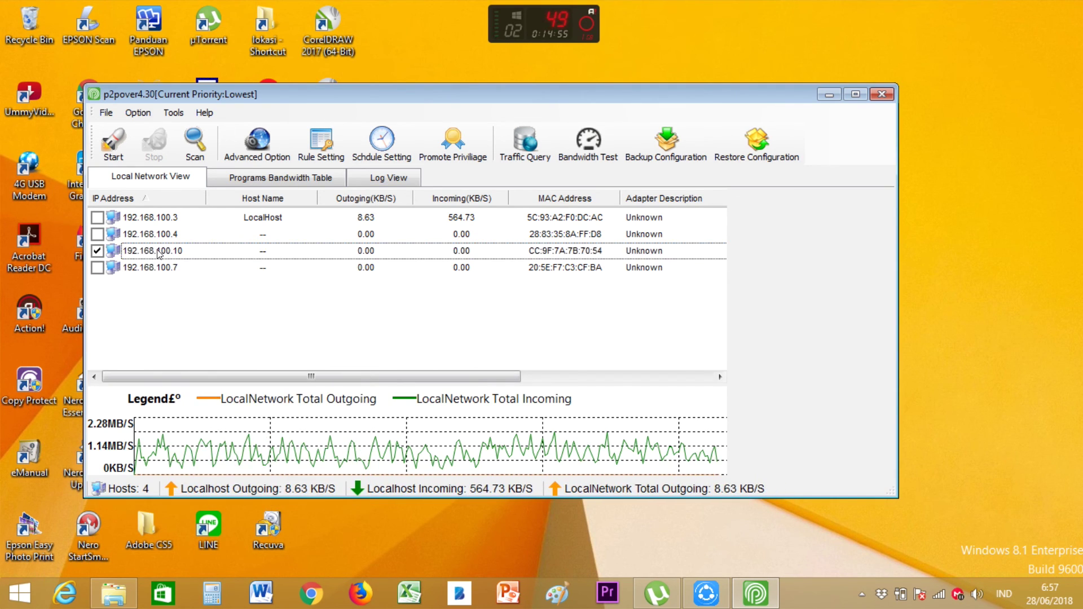
Bring up the available host actions for 192.168.100.10 in the local network list
right_click(159, 253)
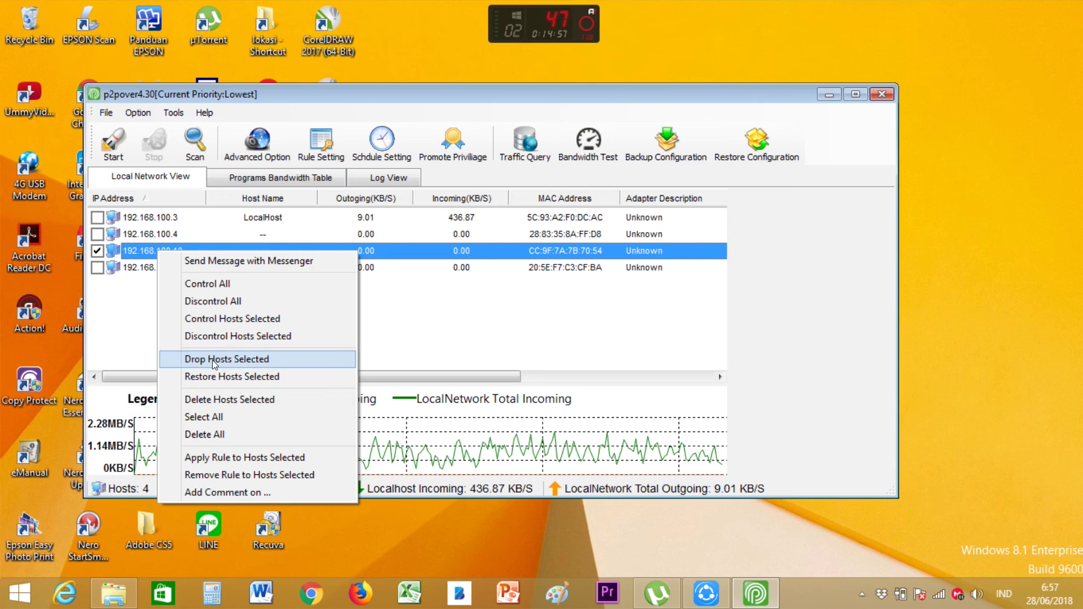